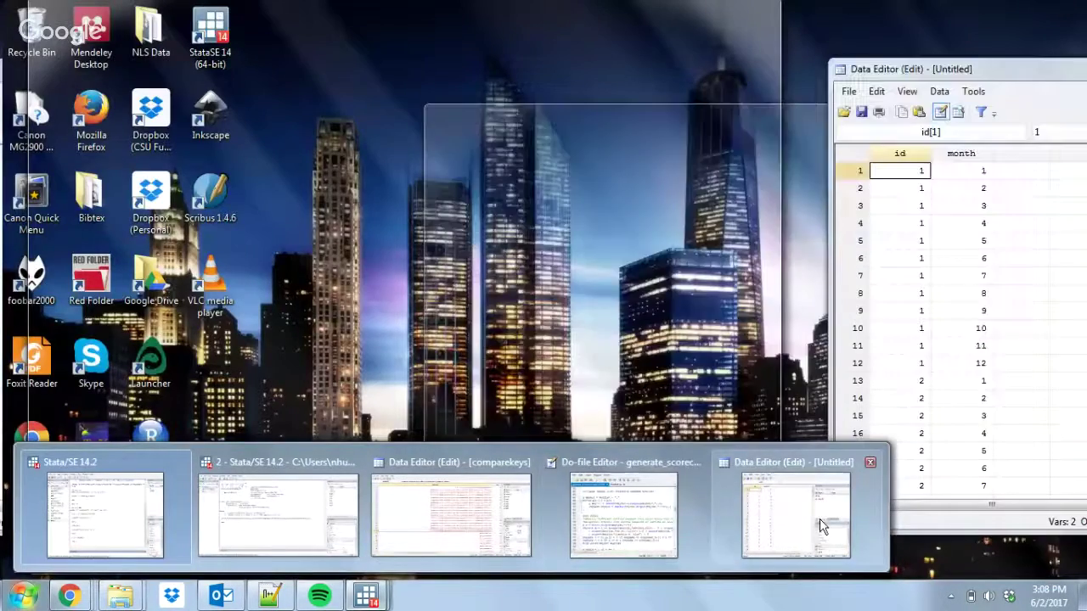
- Bring the untitled Data Editor window forward next to the main Stata window
{"action": "left_click", "coordinate": [795, 515]}
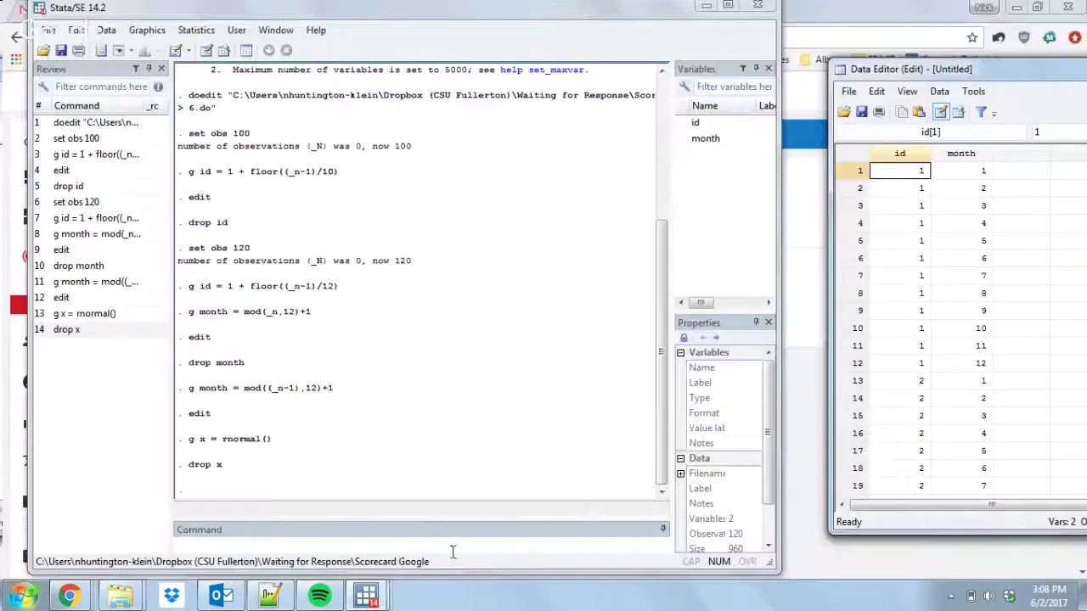
{"action": "left_click", "coordinate": [411, 549]}
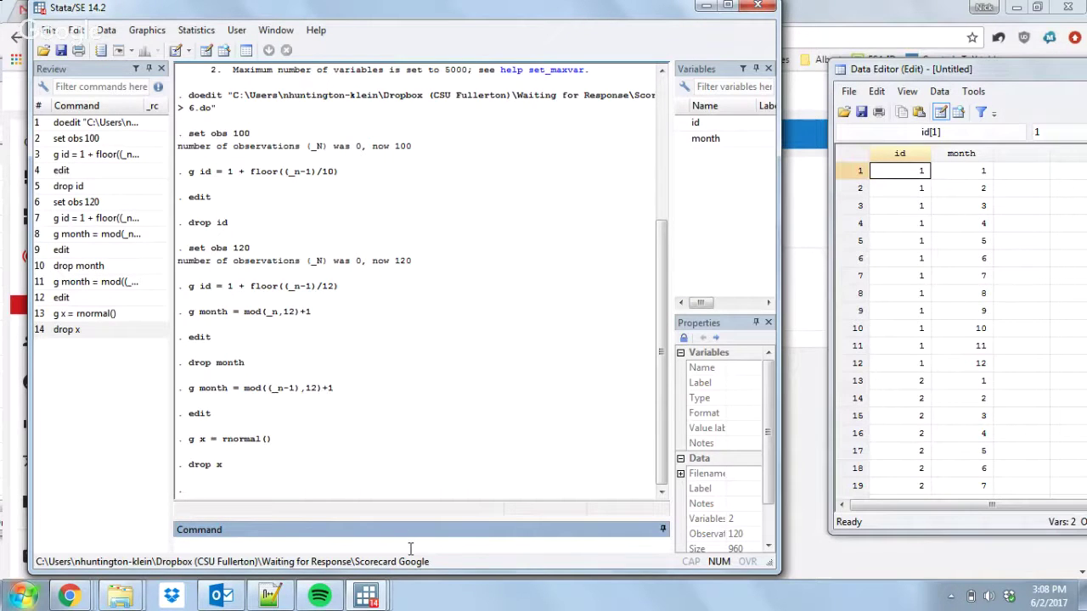
{"action": "type", "text": "replace x = 2 if"}
{"action": "key", "text": "BackSpace"}
{"action": "key", "text": "BackSpace"}
{"action": "key", "text": "BackSpace"}
{"action": "key", "text": "BackSpace"}
{"action": "key", "text": "BackSpace"}
{"action": "key", "text": "BackSpace"}
{"action": "key", "text": "BackSpace"}
{"action": "key", "text": "BackSpace"}
{"action": "key", "text": "BackSpace"}
{"action": "key", "text": "BackSpace"}
{"action": "key", "text": "BackSpace"}
{"action": "key", "text": "BackSpace"}
{"action": "key", "text": "BackSpace"}
{"action": "key", "text": "BackSpace"}
{"action": "key", "text": "BackSpace"}
{"action": "key", "text": "BackSpace"}
{"action": "key", "text": "BackSpace"}
- Examine the id and month values row by row from the first observation through the thirteenth
{"action": "left_click", "coordinate": [1023, 174]}
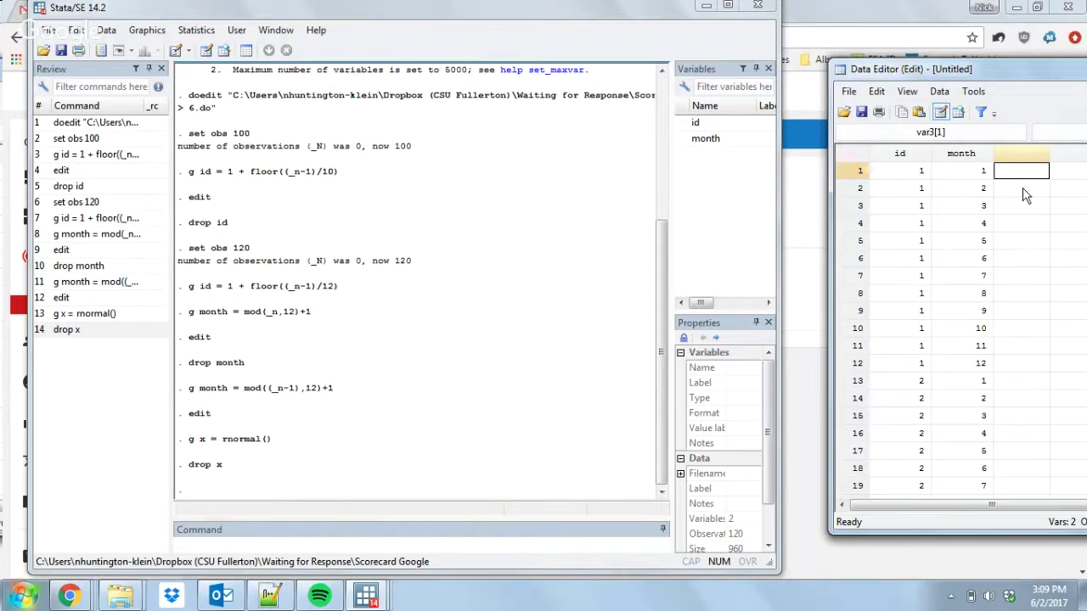
{"action": "left_click", "coordinate": [1024, 194]}
{"action": "key", "text": "Down"}
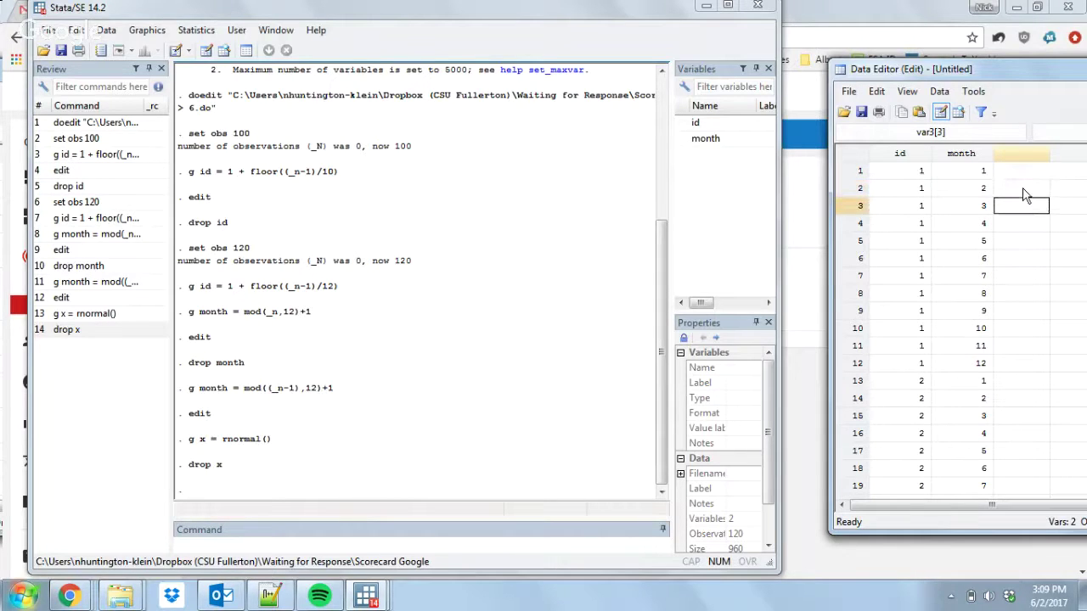
{"action": "key", "text": "Down"}
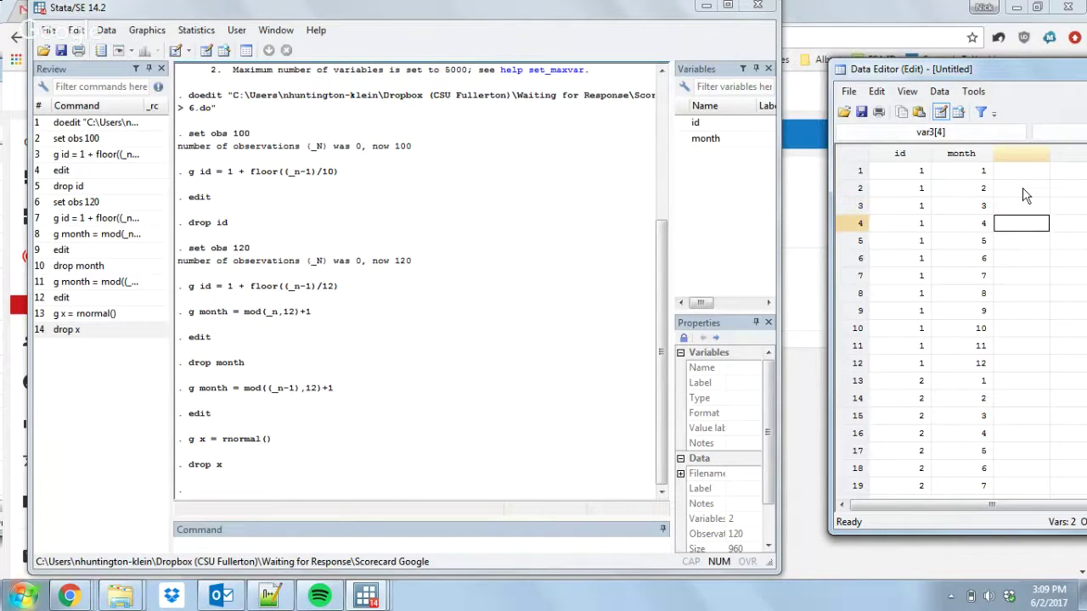
{"action": "key", "text": "Down"}
{"action": "key", "text": "Down"}
{"action": "key", "text": "Down"}
{"action": "key", "text": "Down"}
{"action": "key", "text": "Down"}
{"action": "key", "text": "Down"}
{"action": "key", "text": "Down"}
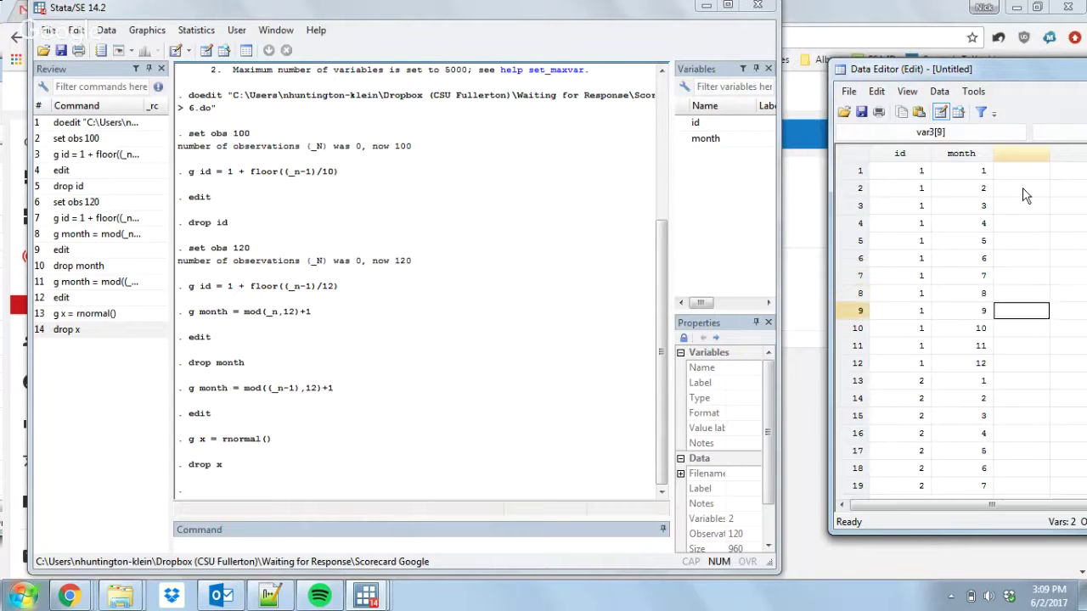
{"action": "key", "text": "Down"}
{"action": "key", "text": "Down"}
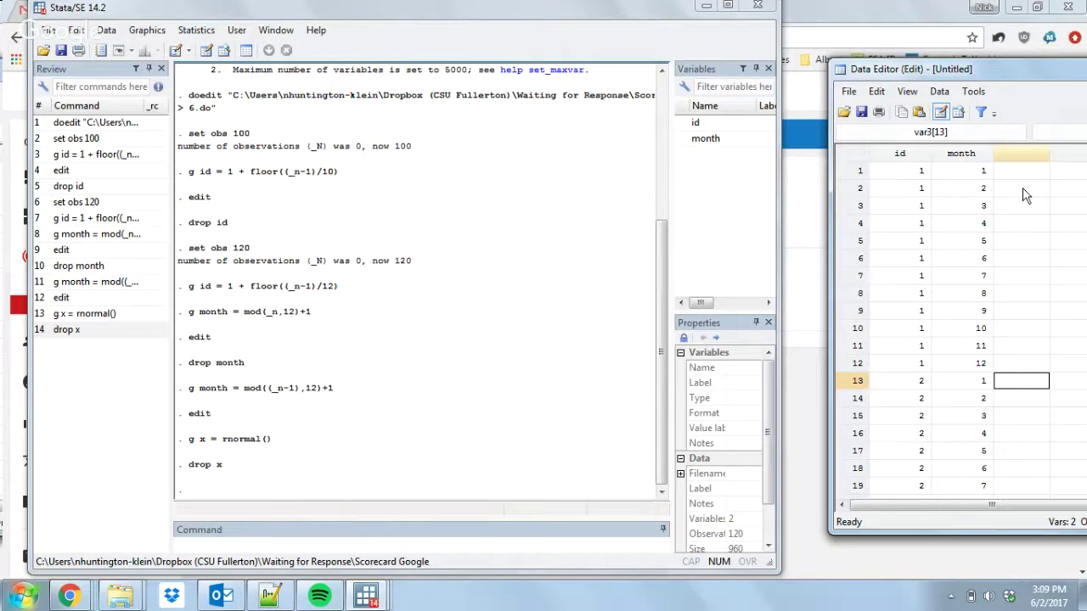
{"action": "left_click", "coordinate": [1023, 194]}
{"action": "key", "text": "Up"}
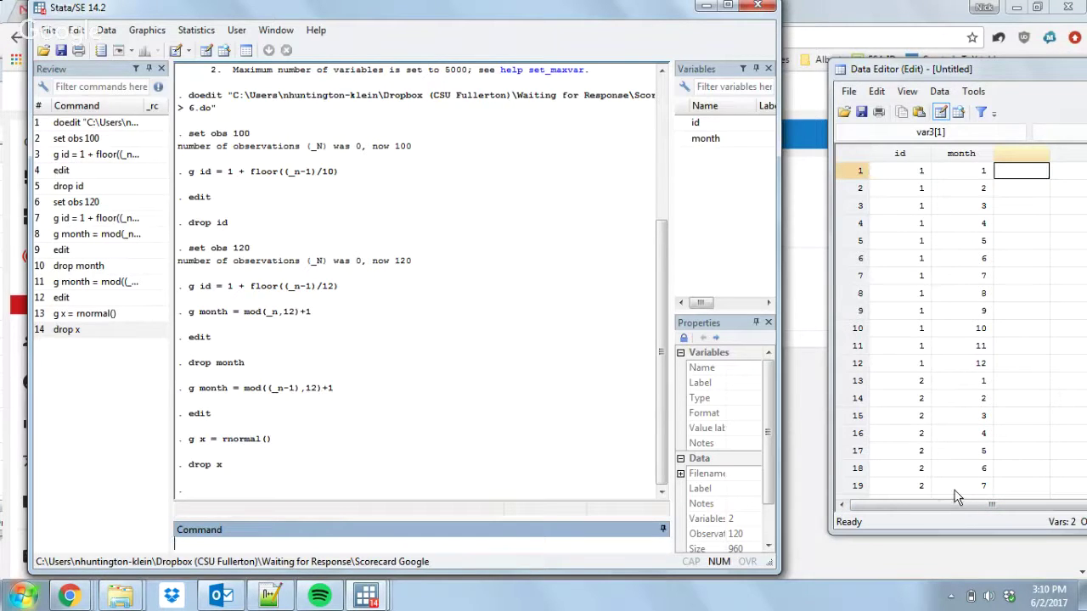
- Generate a variable named new_id equal to 1 for all observations
{"action": "left_click", "coordinate": [314, 543]}
{"action": "type", "text": "g new_id = 1"}
{"action": "key", "text": "Return"}
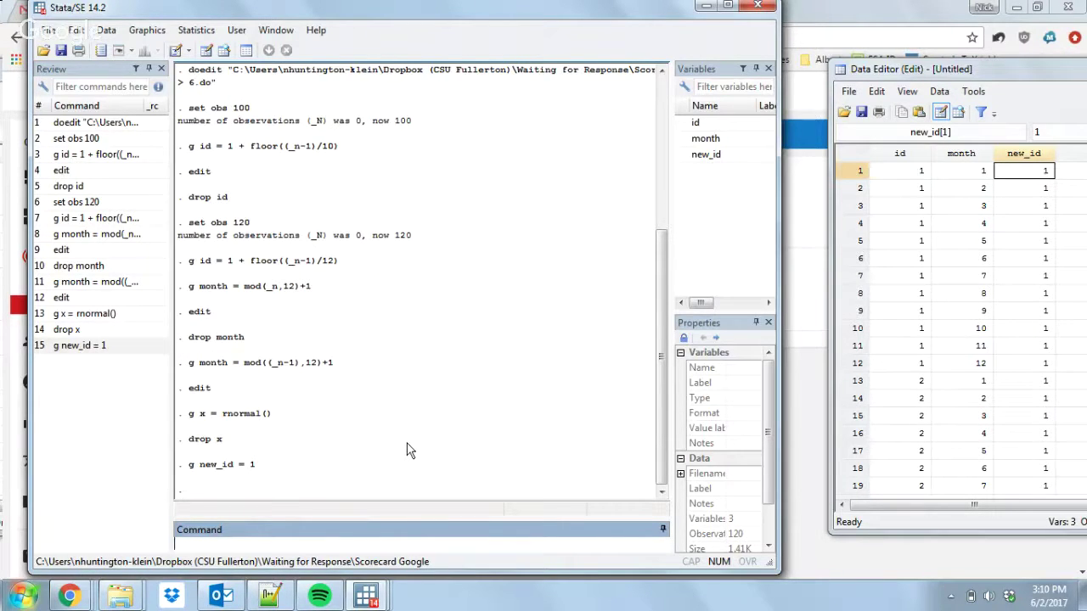
- Walk down new_id to observation 13 and compare it with month around the change from the first id to the second
{"action": "left_click", "coordinate": [1030, 175]}
{"action": "key", "text": "Down"}
{"action": "key", "text": "Down"}
{"action": "key", "text": "Down"}
{"action": "key", "text": "Down"}
{"action": "key", "text": "Down"}
{"action": "key", "text": "Down"}
{"action": "key", "text": "Down"}
{"action": "key", "text": "Down"}
{"action": "key", "text": "Down"}
{"action": "key", "text": "Down"}
{"action": "key", "text": "Down"}
{"action": "key", "text": "Down"}
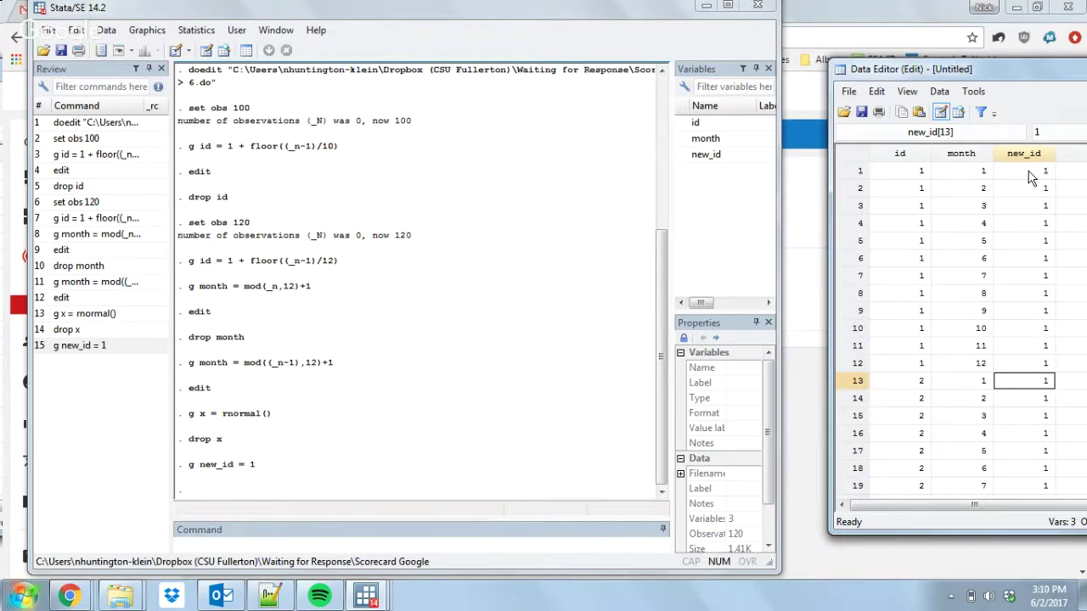
{"action": "key", "text": "Left"}
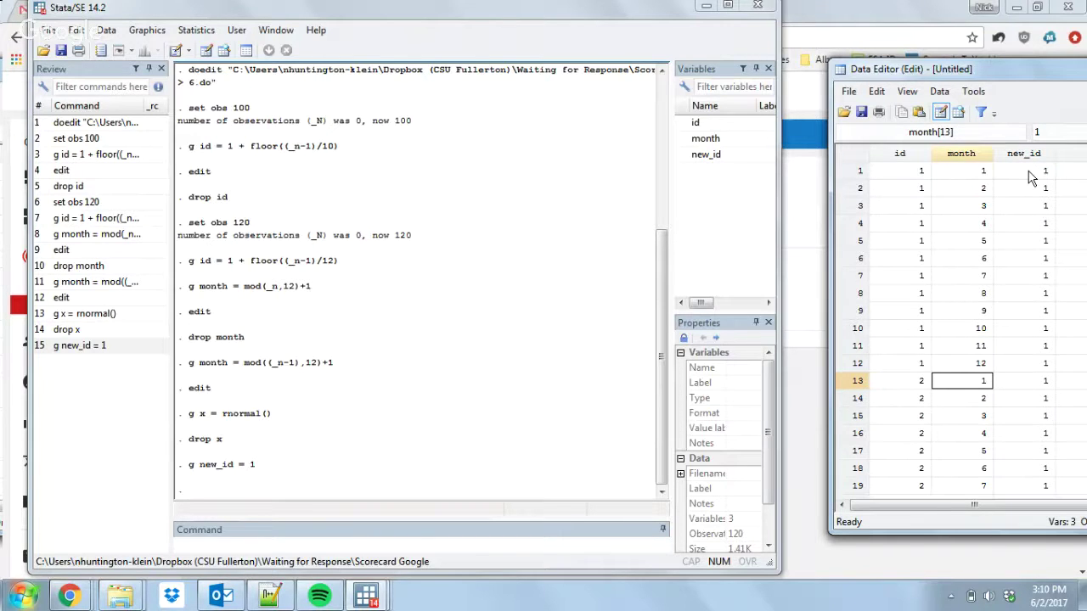
{"action": "key", "text": "Right"}
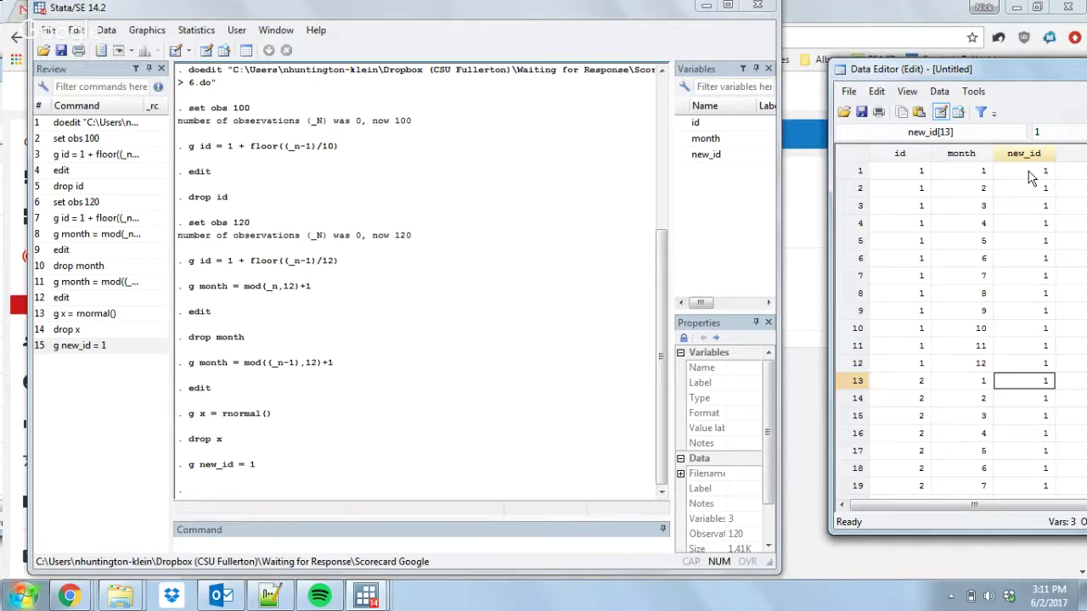
{"action": "key", "text": "Up"}
{"action": "key", "text": "Down"}
{"action": "key", "text": "Up"}
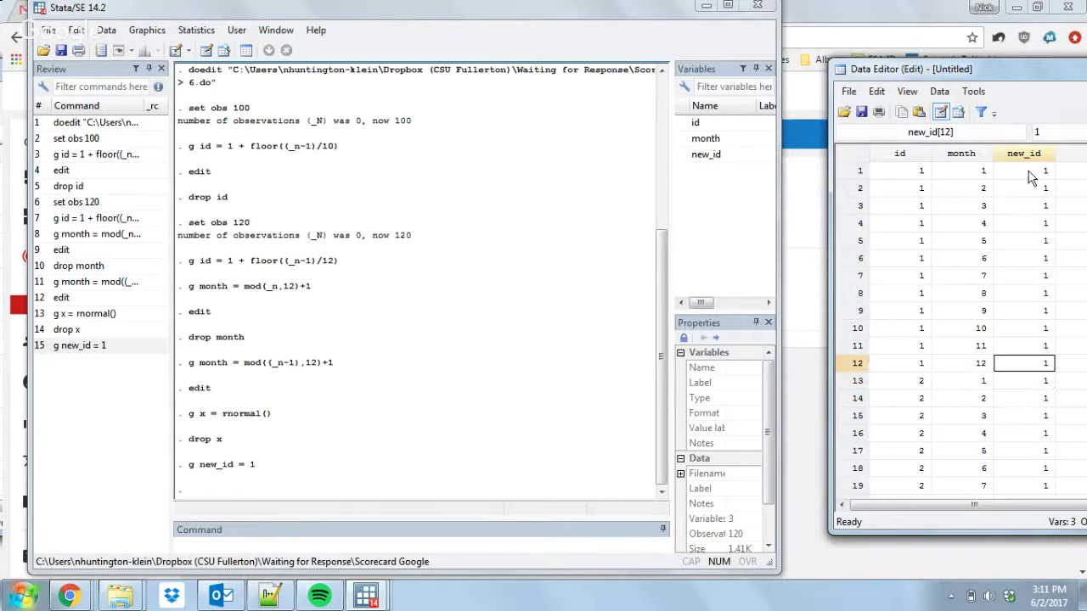
{"action": "key", "text": "Down"}
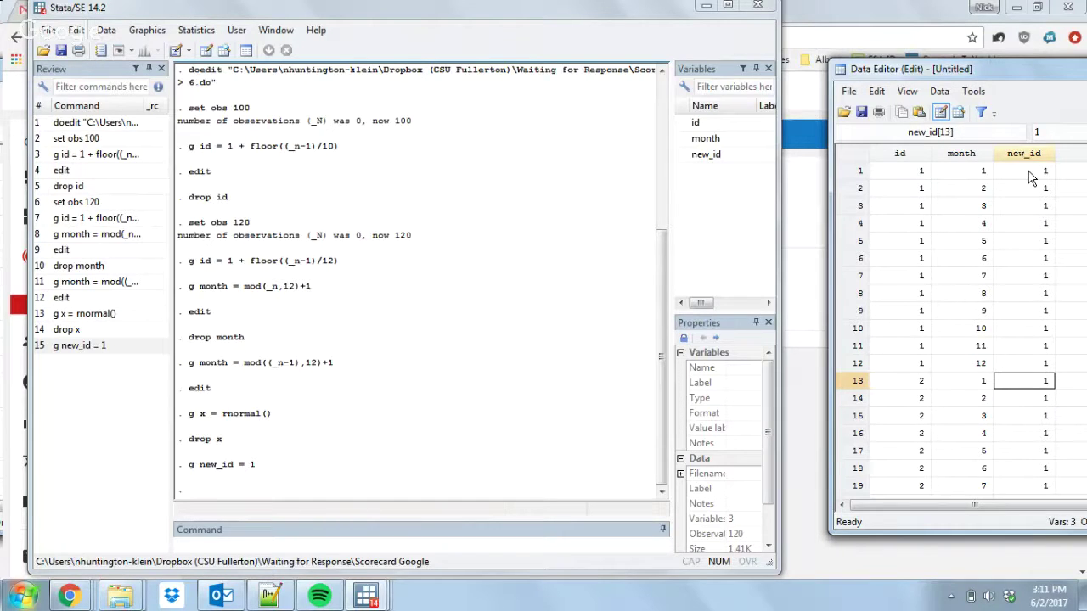
- Examine the rows of the second id through the start of the third, and return to the first observations
{"action": "key", "text": "Down"}
{"action": "key", "text": "Down"}
{"action": "key", "text": "Down"}
{"action": "key", "text": "Down"}
{"action": "key", "text": "Up"}
{"action": "key", "text": "Up"}
{"action": "key", "text": "Down"}
{"action": "key", "text": "Down"}
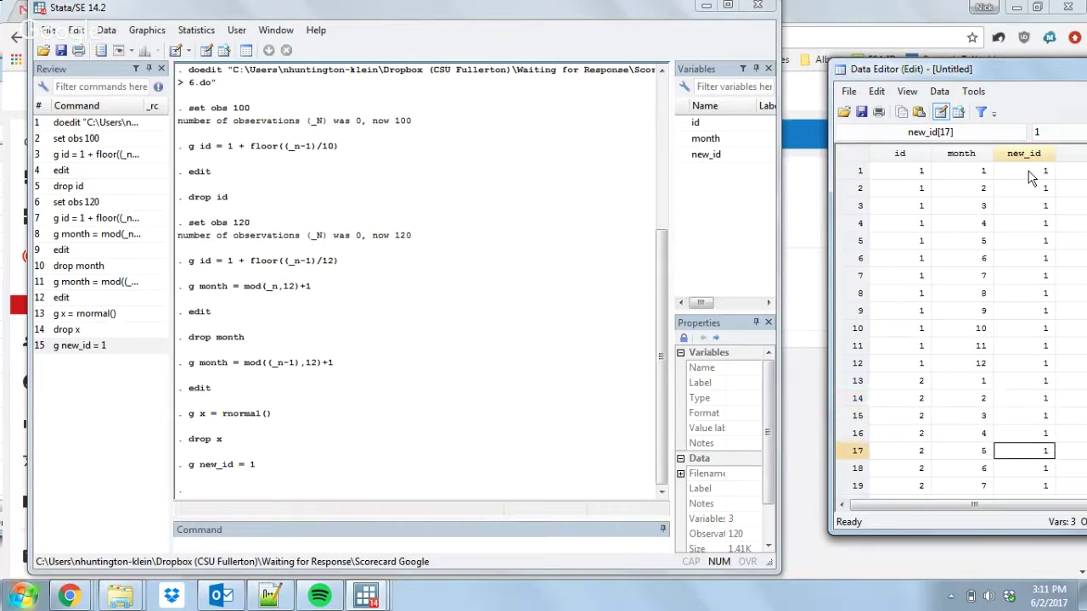
{"action": "key", "text": "Down"}
{"action": "key", "text": "Down"}
{"action": "key", "text": "Down"}
{"action": "key", "text": "Down"}
{"action": "key", "text": "Down"}
{"action": "key", "text": "Down"}
{"action": "key", "text": "Down"}
{"action": "key", "text": "Down"}
{"action": "key", "text": "Left"}
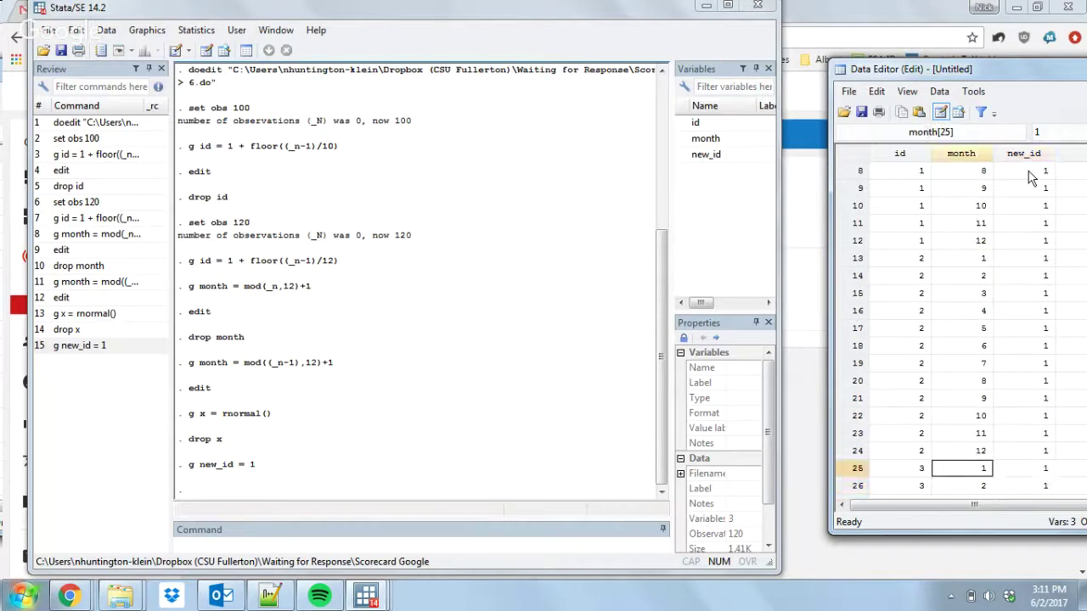
{"action": "key", "text": "Right"}
{"action": "key", "text": "Down"}
{"action": "key", "text": "Down"}
{"action": "key", "text": "Down"}
{"action": "key", "text": "Down"}
{"action": "key", "text": "Down"}
{"action": "key", "text": "Down"}
{"action": "key", "text": "Down"}
{"action": "key", "text": "Down"}
{"action": "key", "text": "Down"}
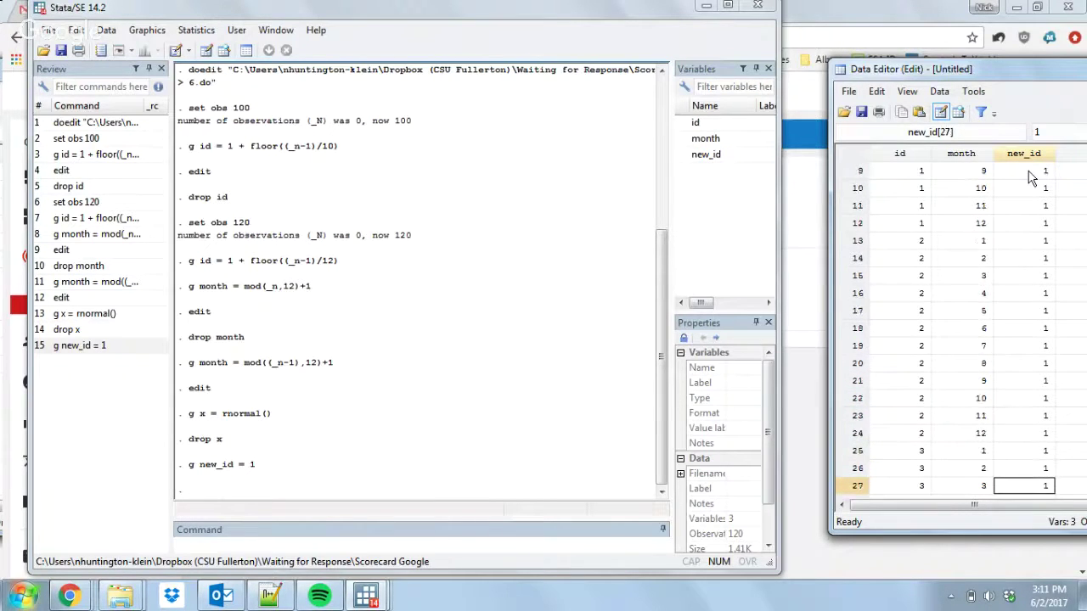
{"action": "key", "text": "Page_Up"}
{"action": "key", "text": "Up"}
{"action": "key", "text": "Up"}
{"action": "key", "text": "Up"}
{"action": "key", "text": "Up"}
{"action": "key", "text": "Up"}
{"action": "key", "text": "Up"}
{"action": "key", "text": "Up"}
{"action": "key", "text": "Up"}
{"action": "key", "text": "Up"}
{"action": "key", "text": "Up"}
{"action": "key", "text": "Up"}
{"action": "key", "text": "Up"}
{"action": "key", "text": "Up"}
{"action": "key", "text": "Up"}
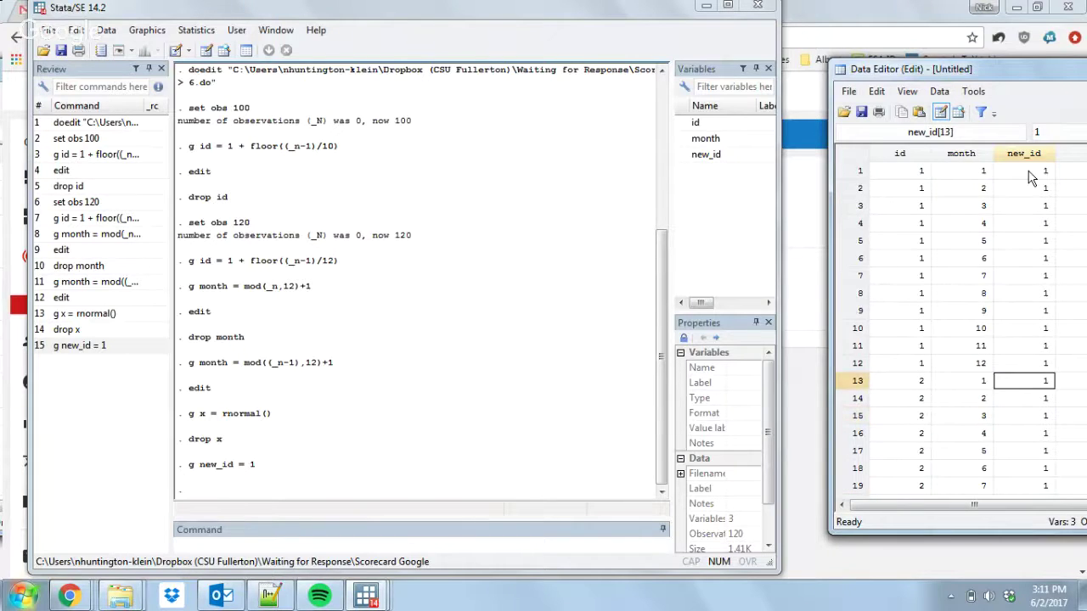
- Write the command replace new_id = new_id[_n-1] without running it
{"action": "left_click", "coordinate": [422, 540]}
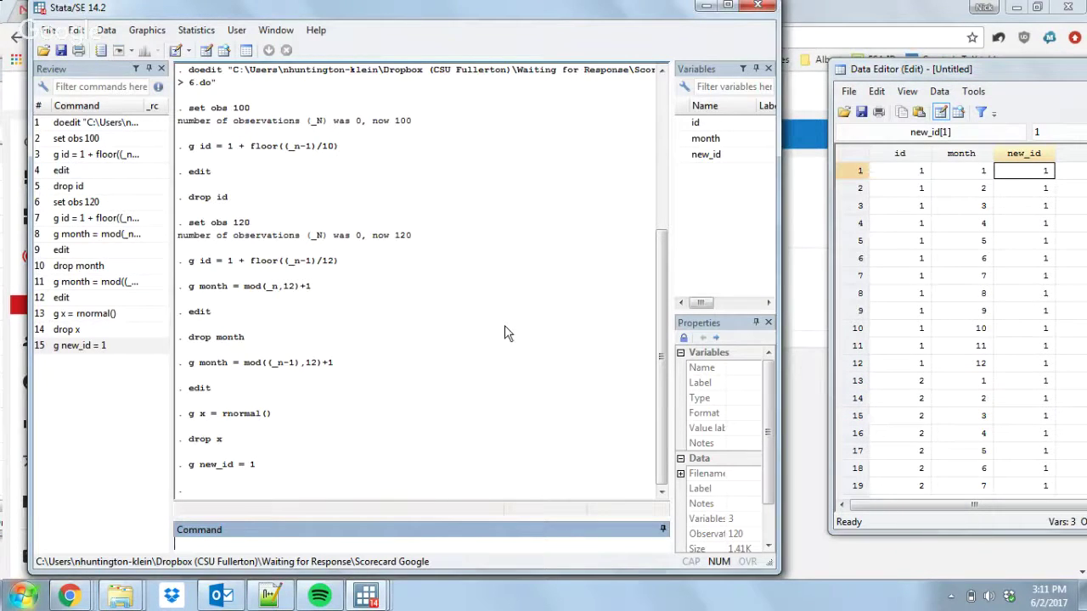
{"action": "type", "text": "replae"}
{"action": "key", "text": "BackSpace"}
{"action": "key", "text": "BackSpace"}
{"action": "type", "text": "ce new_id = new_id["}
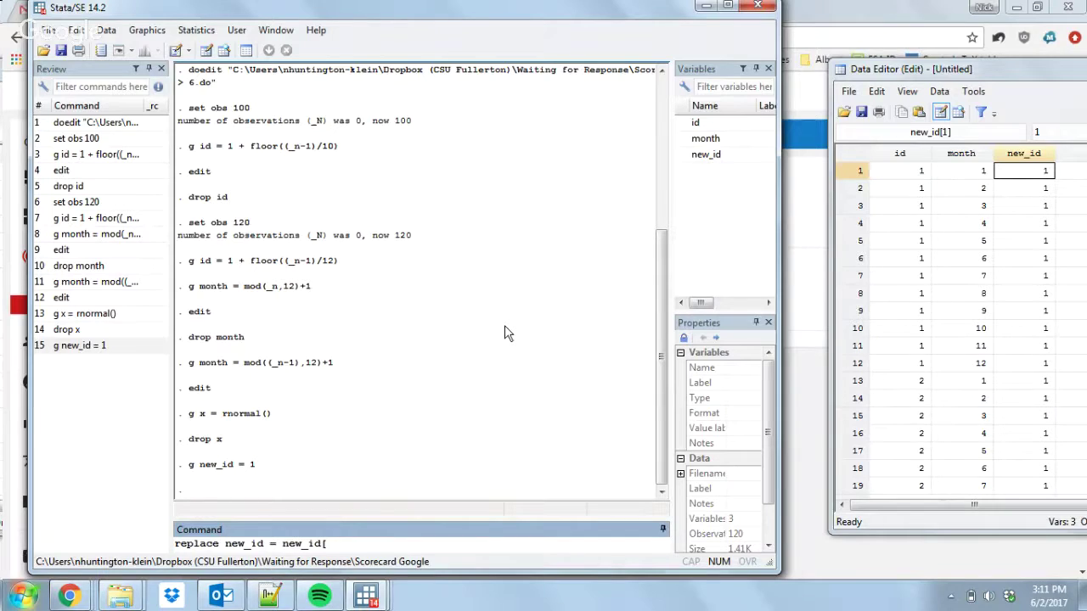
{"action": "type", "text": "_n-1]"}
- Examine new_id in observations 2 to 4 and 13 against the rows directly above them
{"action": "left_click", "coordinate": [1043, 207]}
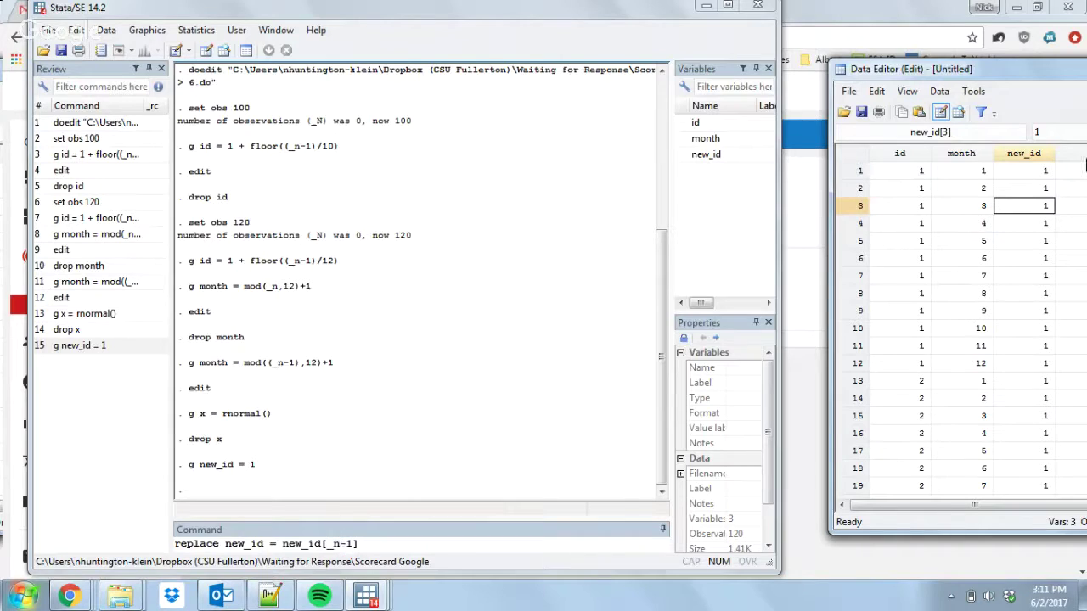
{"action": "key", "text": "Up"}
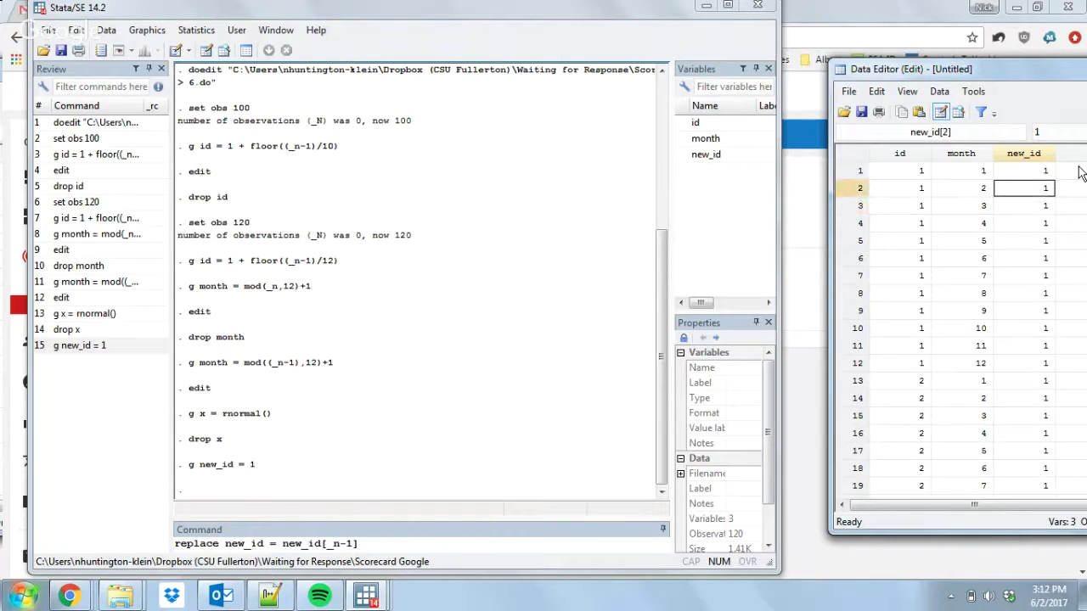
{"action": "key", "text": "Down"}
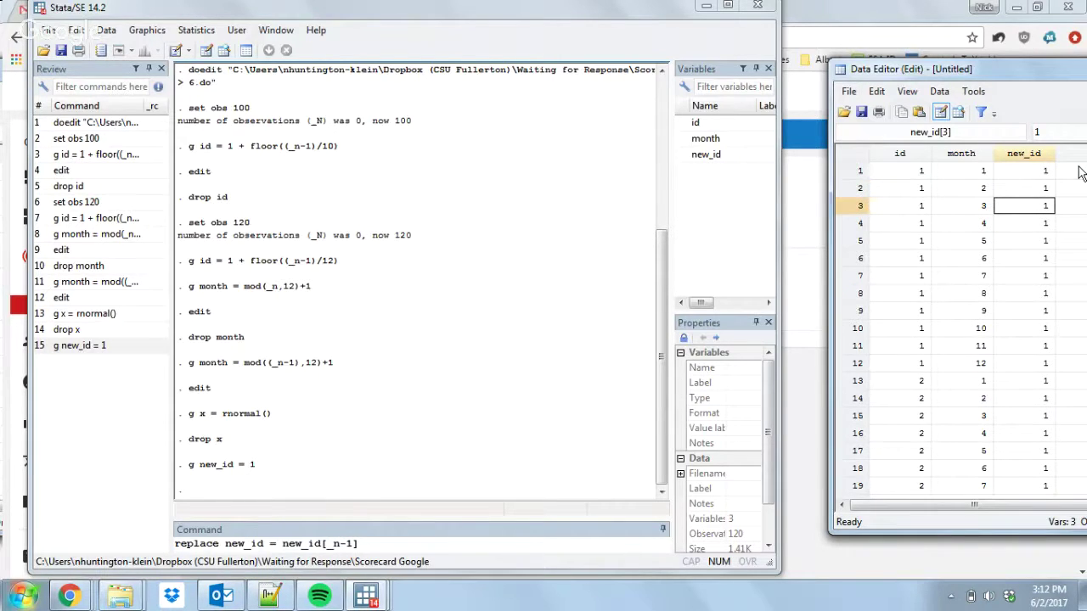
{"action": "key", "text": "Up"}
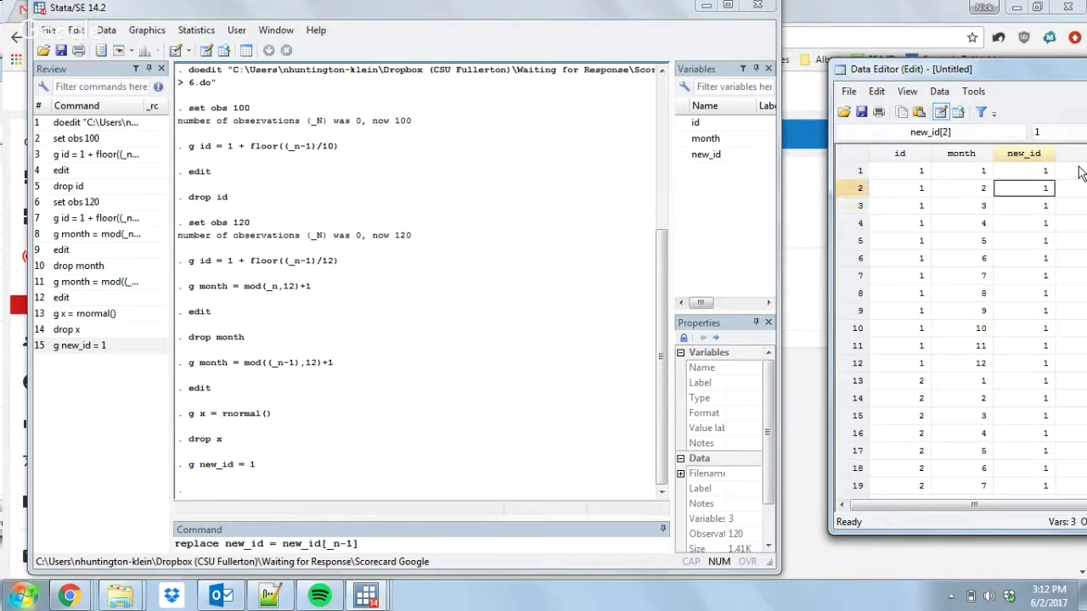
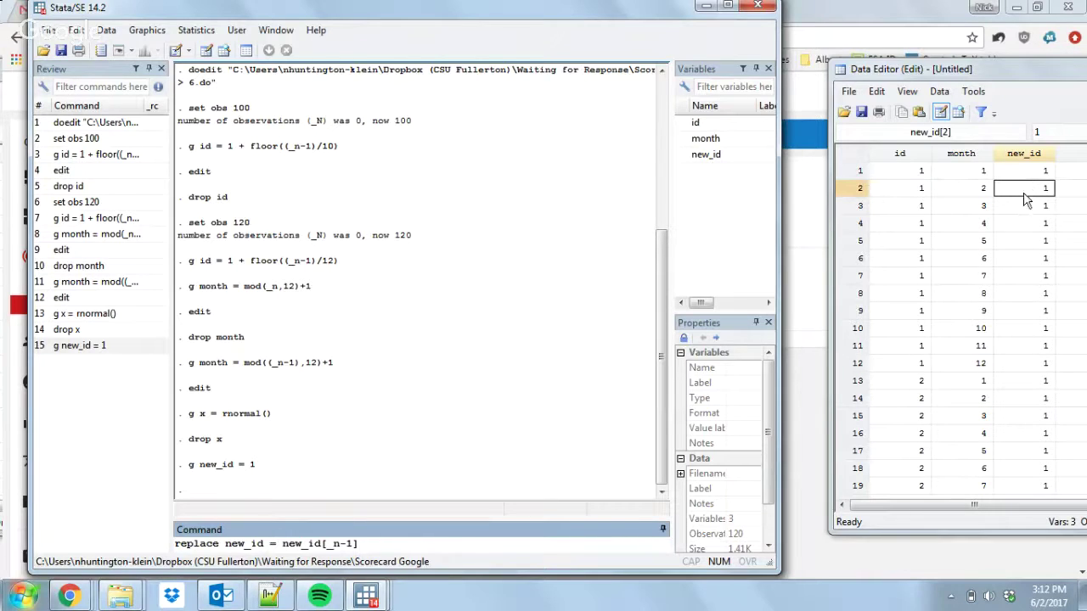
{"action": "left_click", "coordinate": [1023, 242]}
{"action": "key", "text": "Up"}
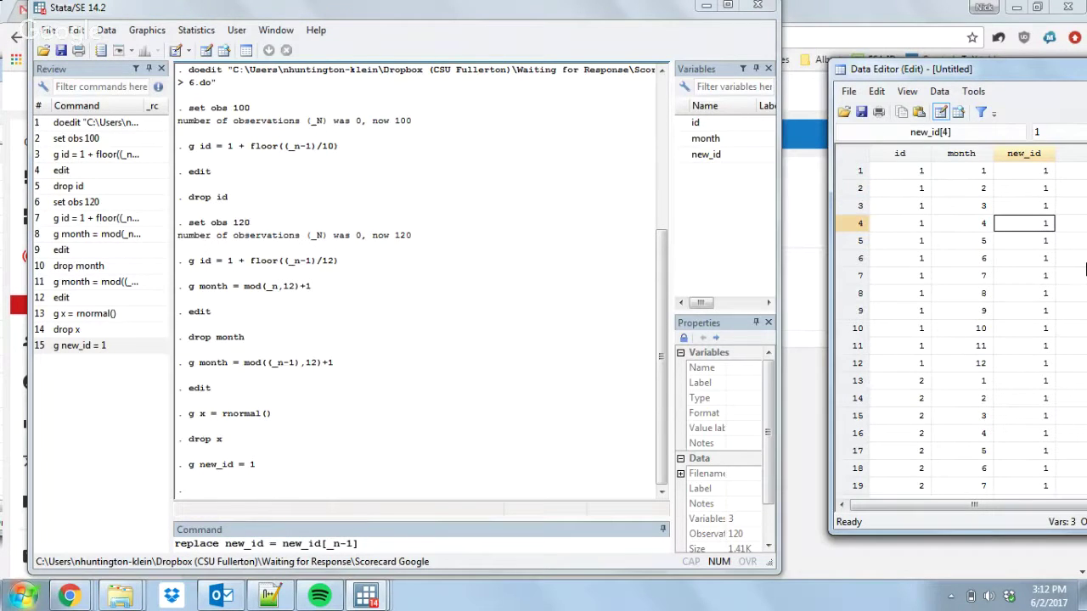
{"action": "left_click", "coordinate": [594, 547]}
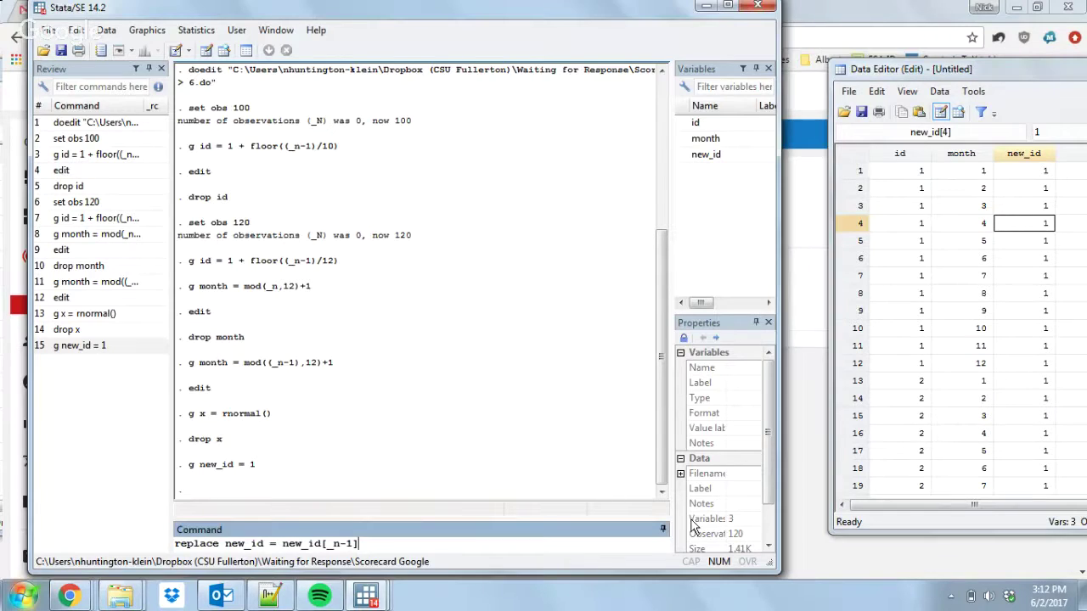
{"action": "left_click", "coordinate": [1034, 382]}
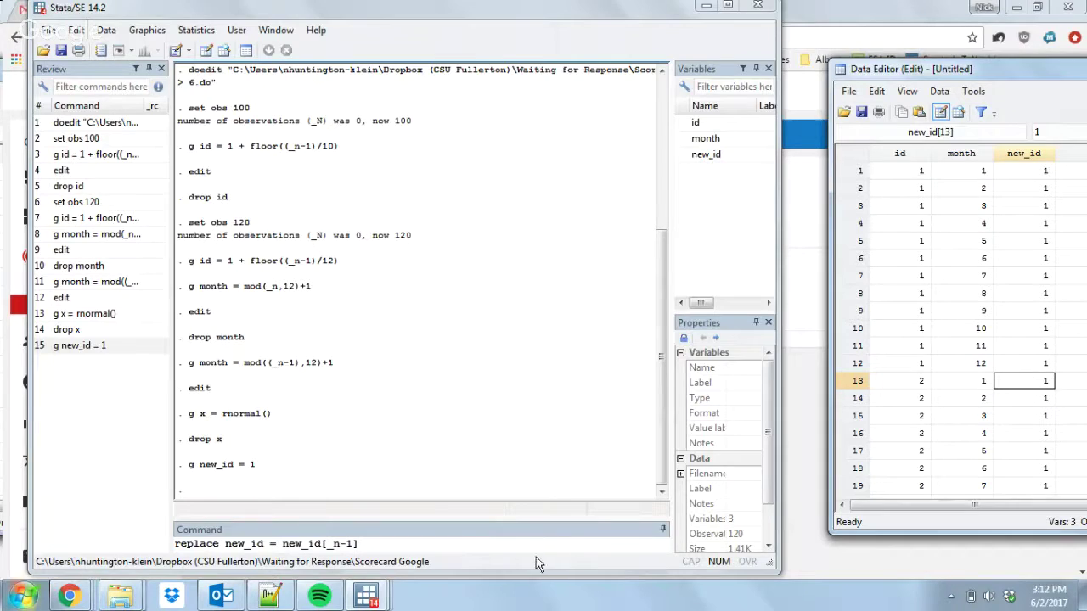
- Extend the unrun replace command with + (month == 1) after new_id[_n-1]
{"action": "left_click", "coordinate": [560, 544]}
{"action": "type", "text": "+ ("}
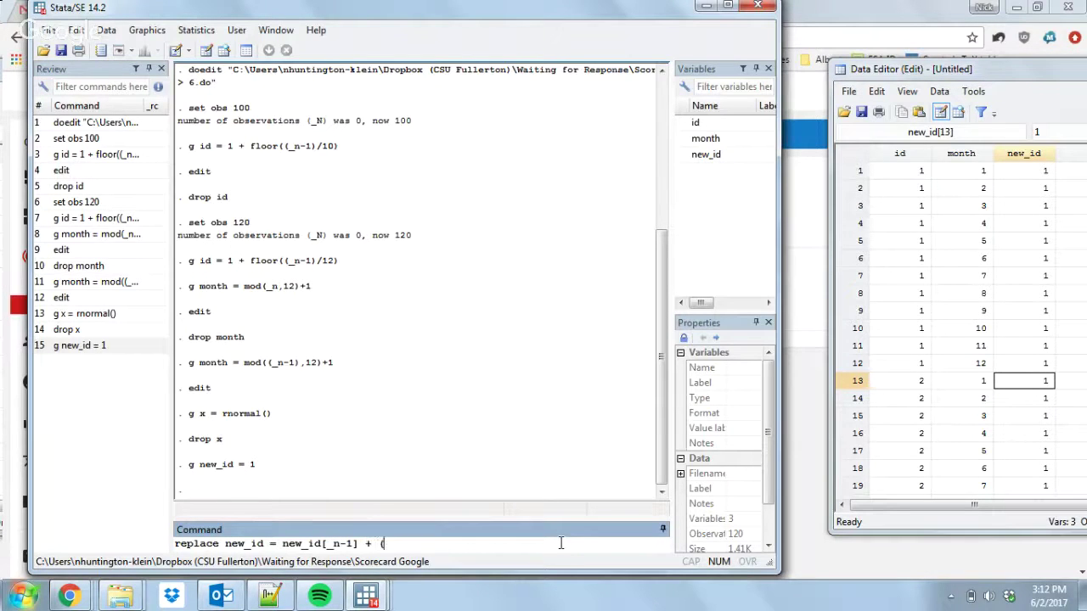
{"action": "type", "text": "month == 1)"}
- Trace the pending replace command through new_id from observation 1 to 14, checking where month equals 1
{"action": "left_click", "coordinate": [1016, 189]}
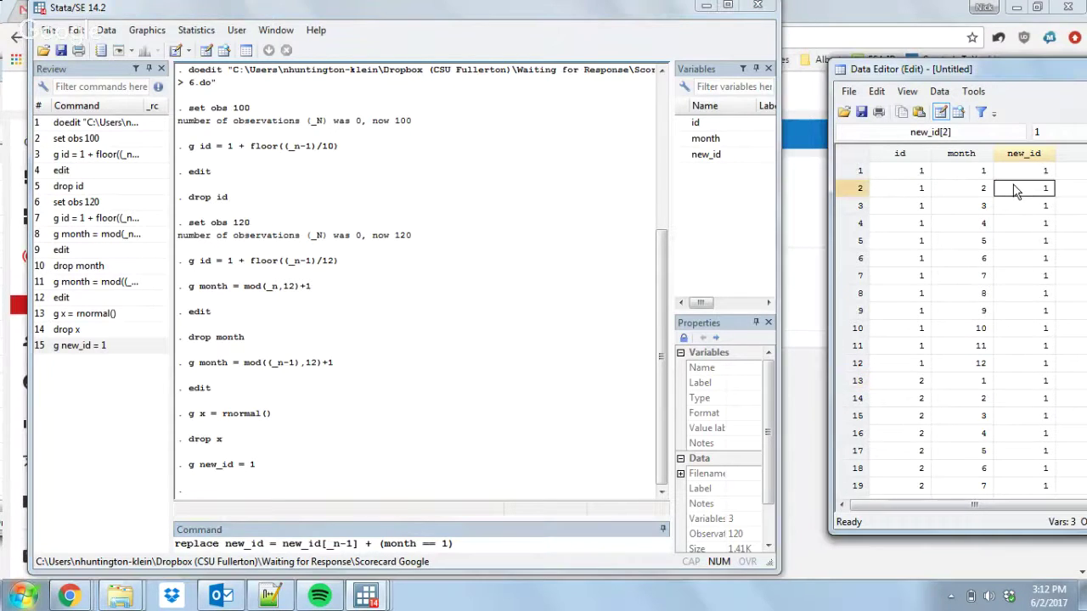
{"action": "key", "text": "Up"}
{"action": "key", "text": "Down"}
{"action": "key", "text": "Up"}
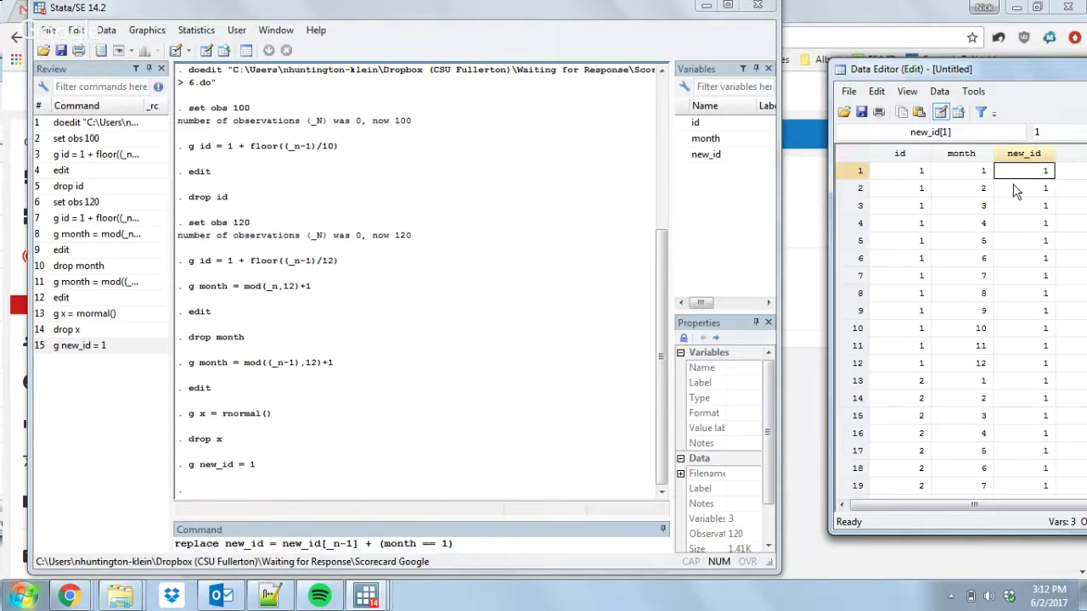
{"action": "key", "text": "Down"}
{"action": "key", "text": "Down"}
{"action": "key", "text": "Down"}
{"action": "key", "text": "Down"}
{"action": "key", "text": "Down"}
{"action": "key", "text": "Down"}
{"action": "key", "text": "Down"}
{"action": "key", "text": "Down"}
{"action": "key", "text": "Down"}
{"action": "key", "text": "Down"}
{"action": "key", "text": "Down"}
{"action": "key", "text": "Down"}
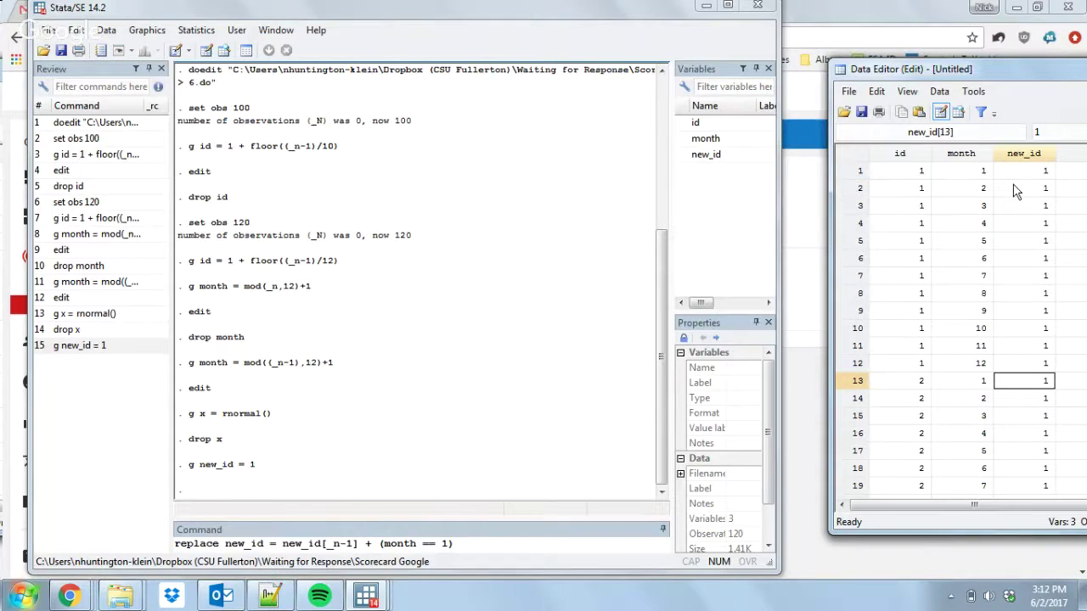
{"action": "key", "text": "Up"}
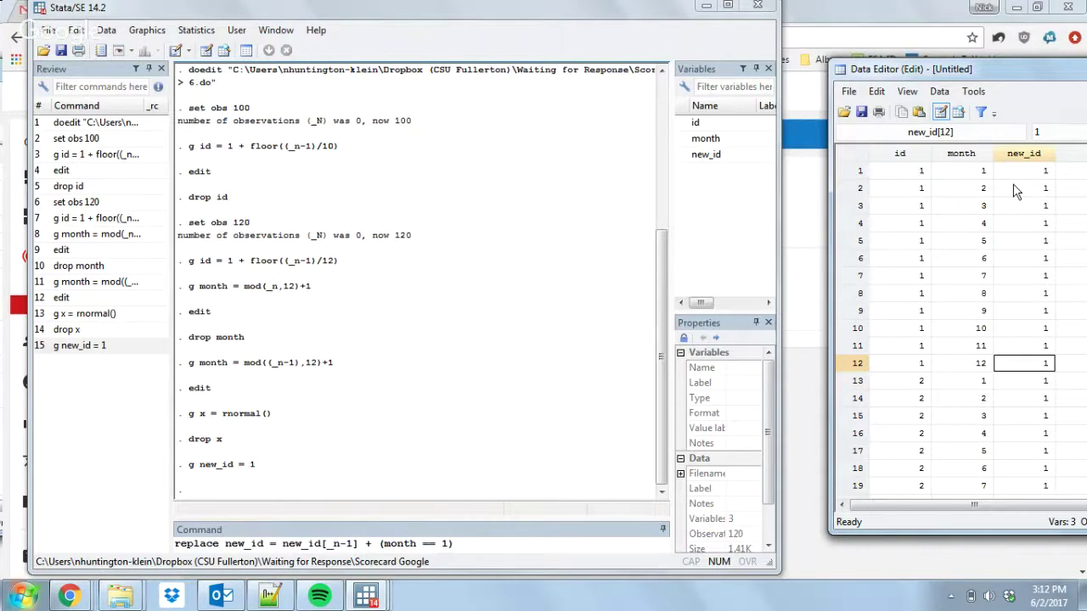
{"action": "key", "text": "Down"}
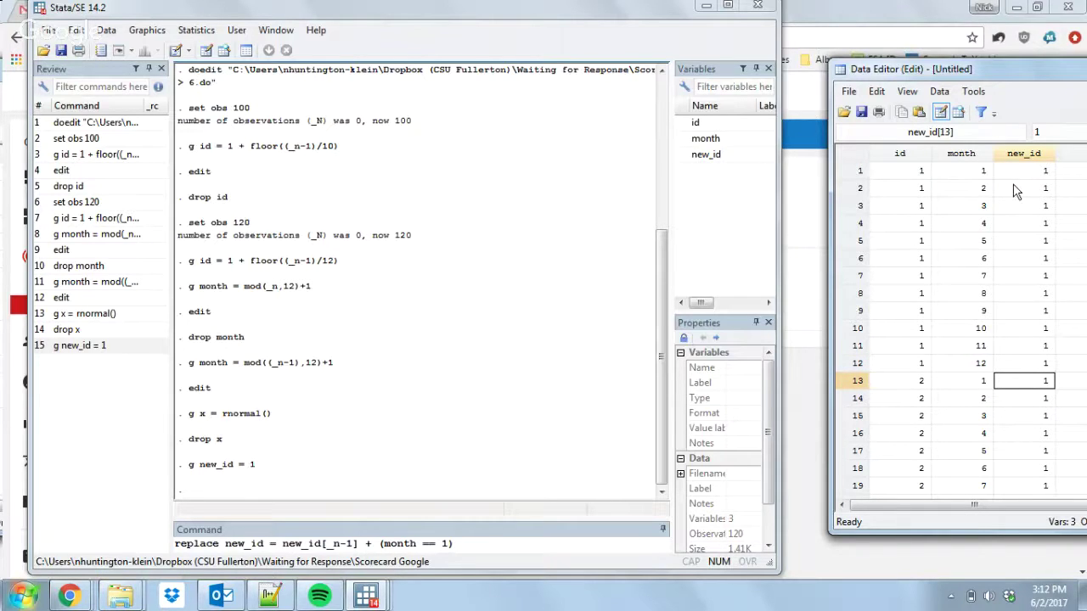
{"action": "key", "text": "Down"}
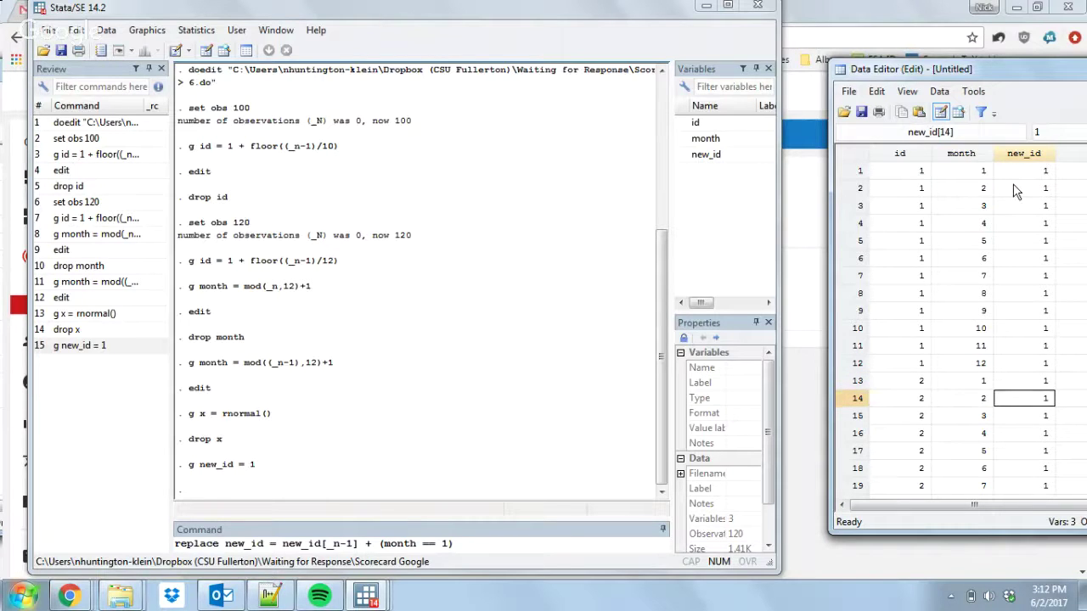
- Run the pending command replace new_id = new_id[_n-1] + (month == 1) after checking new_id in observations 13 and 14
{"action": "key", "text": "Left"}
{"action": "key", "text": "Right"}
{"action": "key", "text": "Up"}
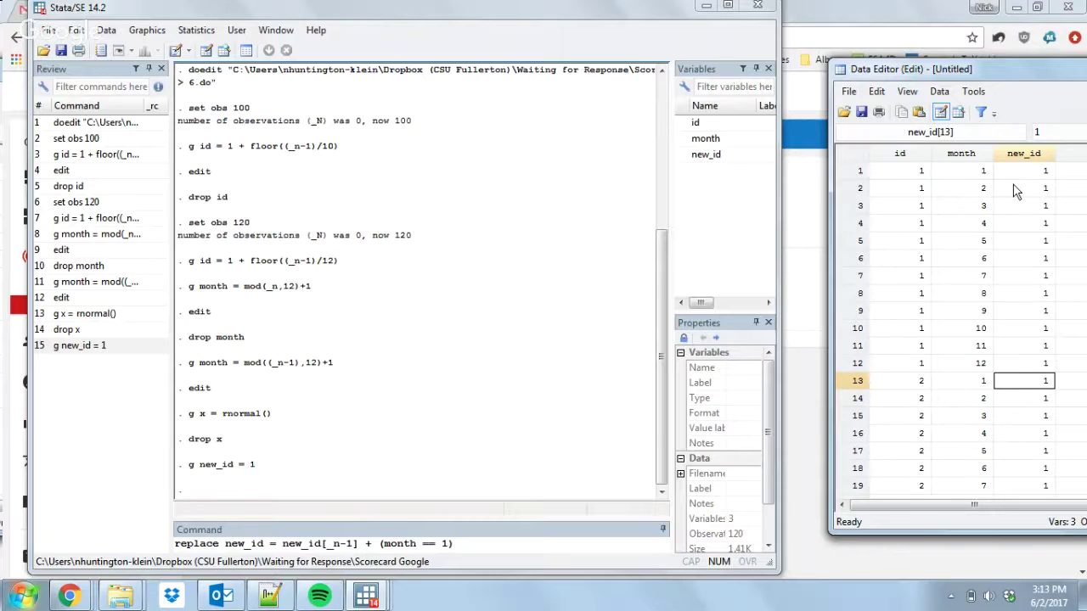
{"action": "key", "text": "Down"}
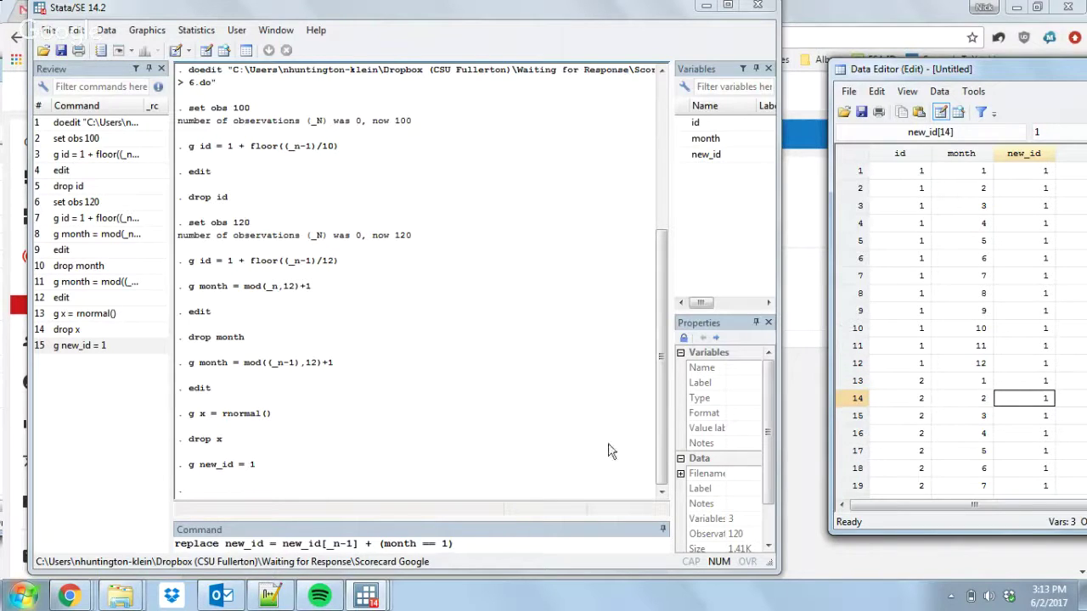
{"action": "left_click", "coordinate": [465, 550]}
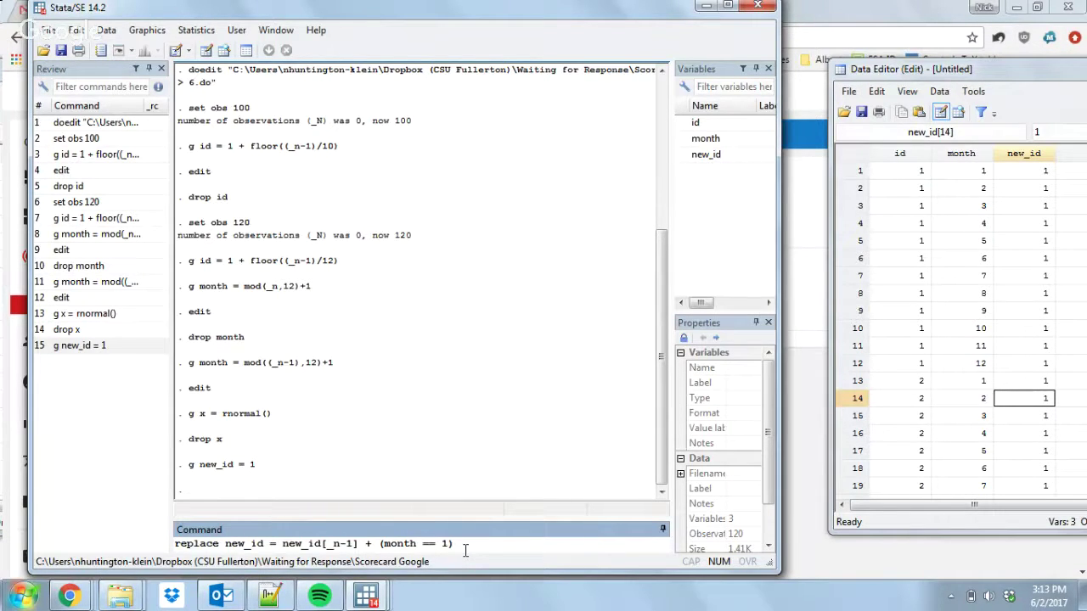
{"action": "key", "text": "Return"}
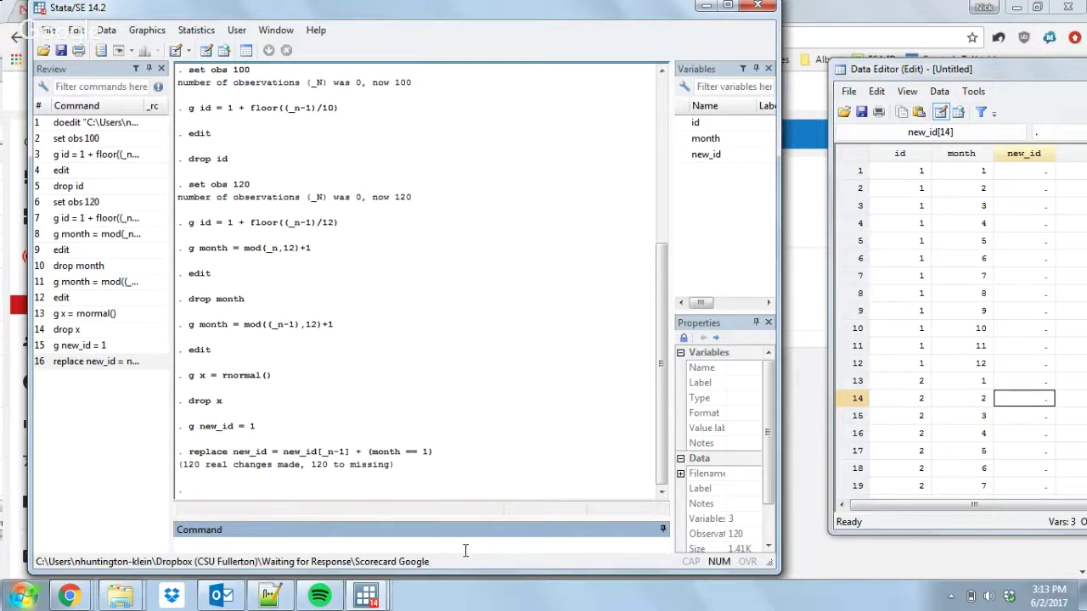
- Examine the [_n-1] reference in the executed replace command against new_id in observations 1 to 9
{"action": "left_click_drag", "start_coordinate": [316, 453], "coordinate": [348, 454]}
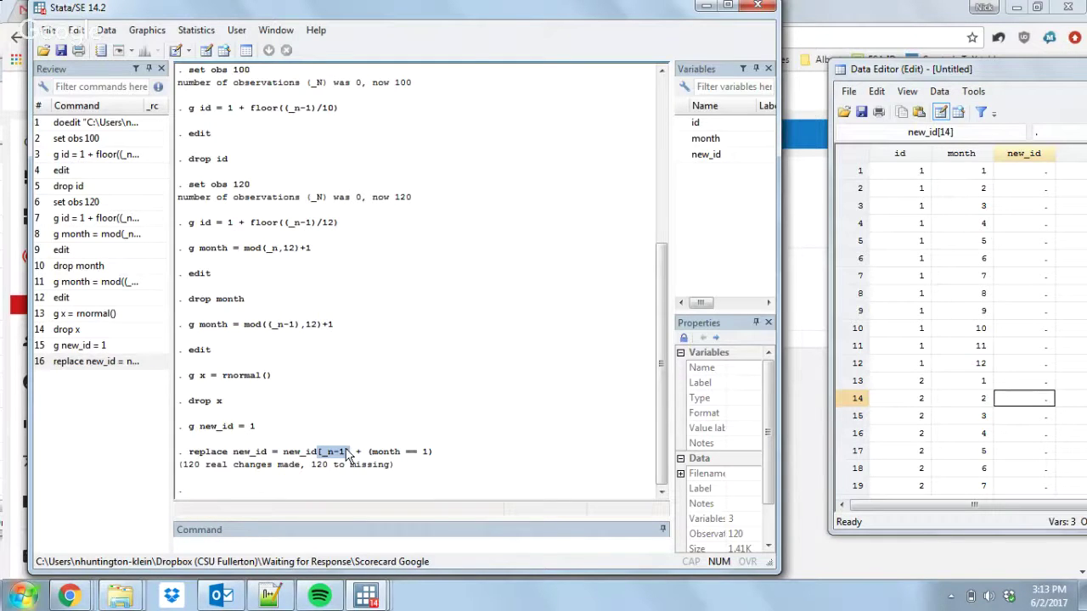
{"action": "left_click", "coordinate": [1008, 172]}
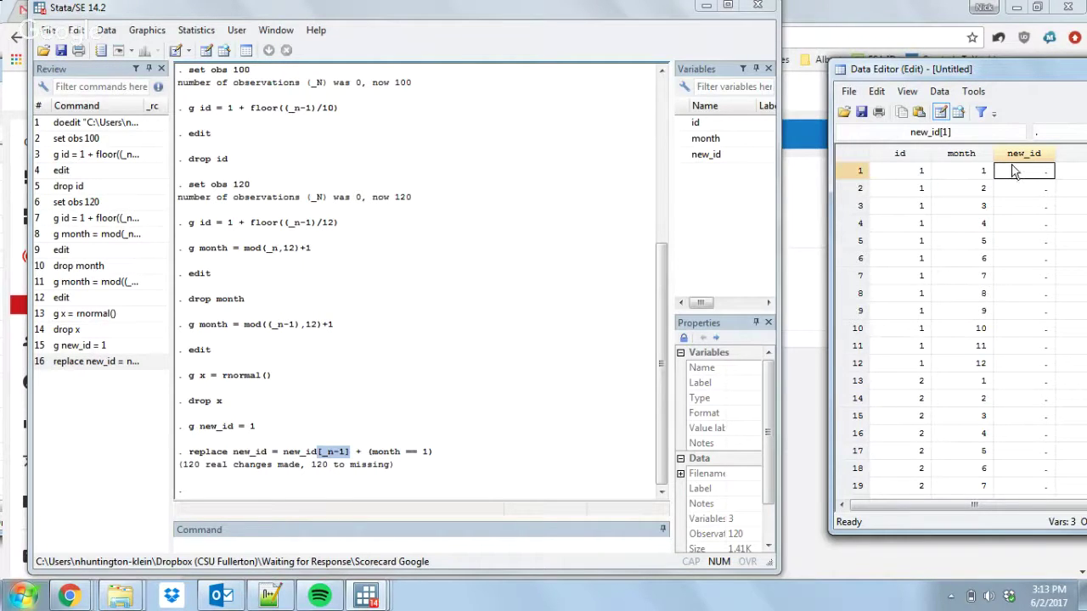
{"action": "key", "text": "Down"}
{"action": "key", "text": "Down"}
{"action": "key", "text": "Down"}
{"action": "key", "text": "Down"}
{"action": "key", "text": "Down"}
{"action": "key", "text": "Down"}
{"action": "key", "text": "Down"}
{"action": "key", "text": "Down"}
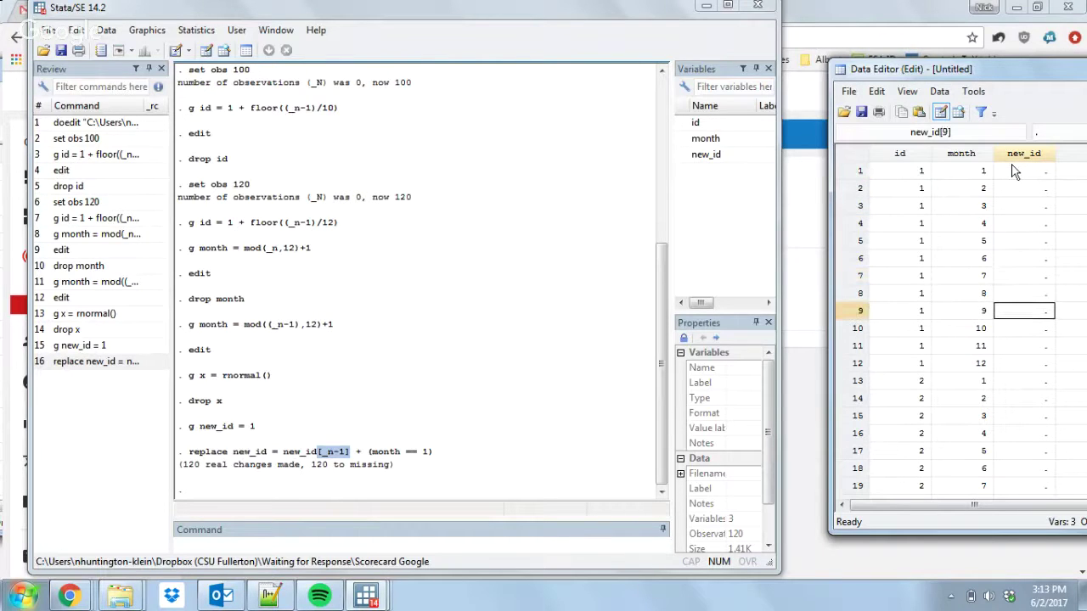
- Drop new_id and generate it again with the value 1 for every observation
{"action": "left_click", "coordinate": [455, 542]}
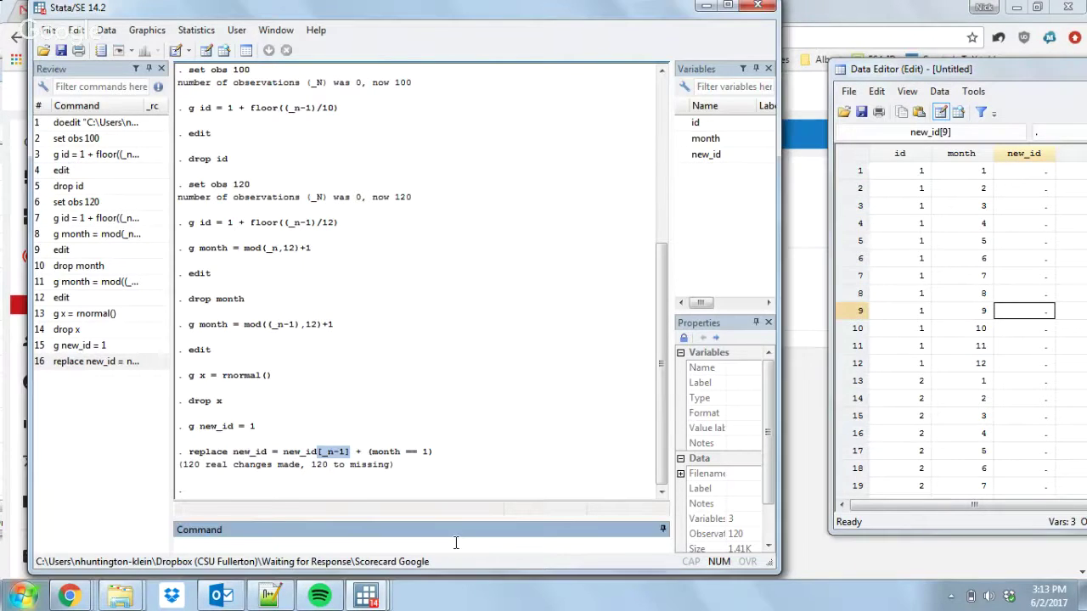
{"action": "type", "text": "drop new_id"}
{"action": "key", "text": "Return"}
{"action": "type", "text": "g new_id = 1"}
{"action": "key", "text": "Return"}
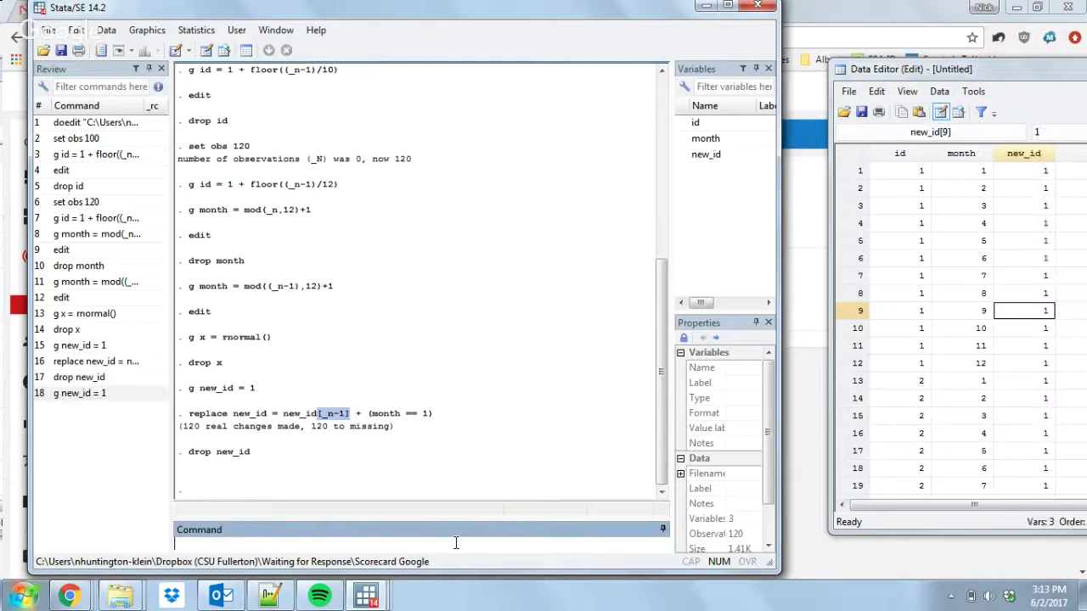
- Recall the earlier replace command and run it as replace new_id = new_id[_n-1] + (month == 1) if _n > 1
{"action": "key", "text": "Page_Up"}
{"action": "key", "text": "Page_Up"}
{"action": "key", "text": "Page_Up"}
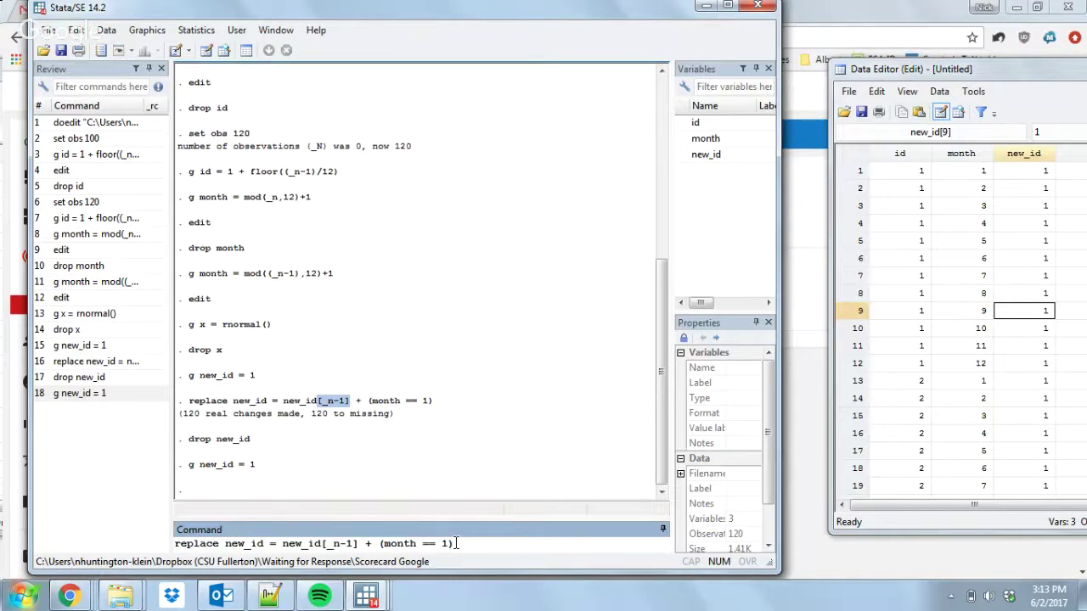
{"action": "type", "text": "if _n > 1"}
{"action": "key", "text": "Return"}
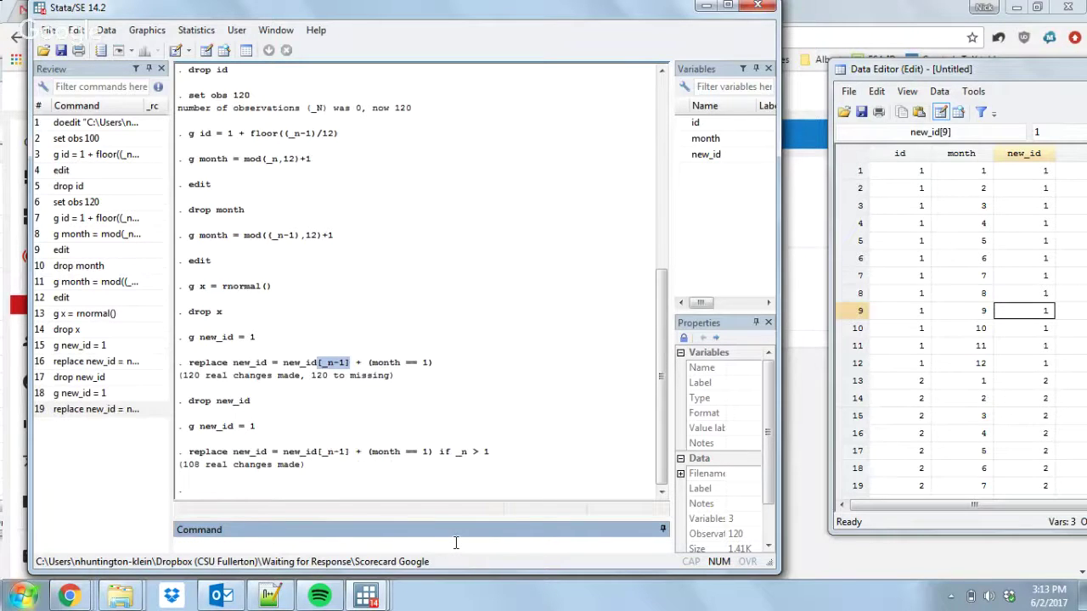
- Examine new_id from observation 1 to 12 and compare it with id at observation 13
{"action": "left_click", "coordinate": [999, 170]}
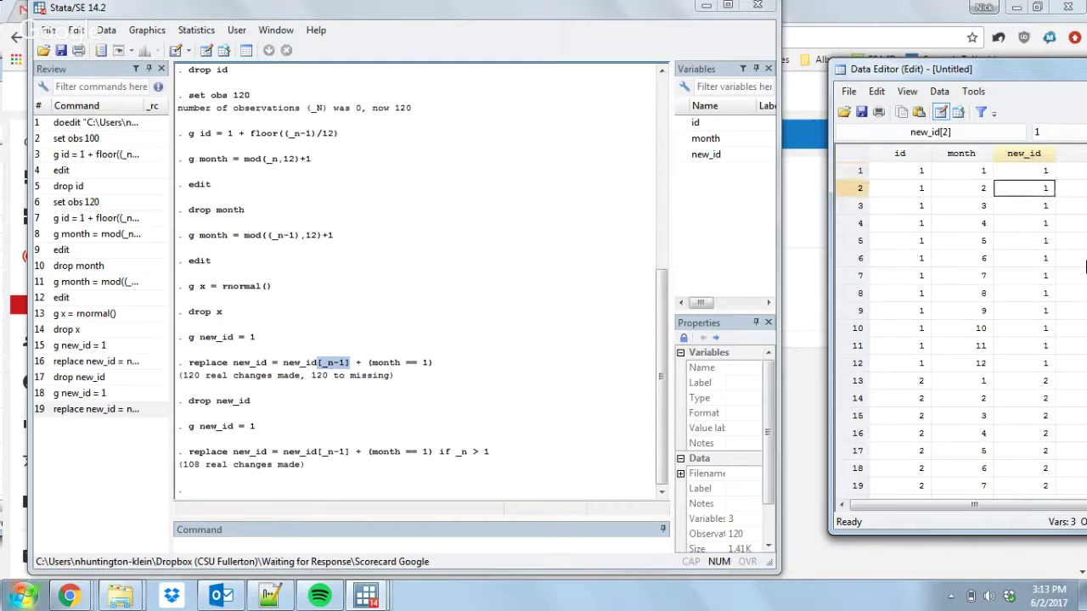
{"action": "key", "text": "Down"}
{"action": "key", "text": "Down"}
{"action": "key", "text": "Down"}
{"action": "key", "text": "Down"}
{"action": "key", "text": "Down"}
{"action": "key", "text": "Down"}
{"action": "key", "text": "Down"}
{"action": "key", "text": "Down"}
{"action": "key", "text": "Down"}
{"action": "key", "text": "Down"}
{"action": "key", "text": "Down"}
{"action": "key", "text": "Left"}
{"action": "key", "text": "Left"}
{"action": "key", "text": "Down"}
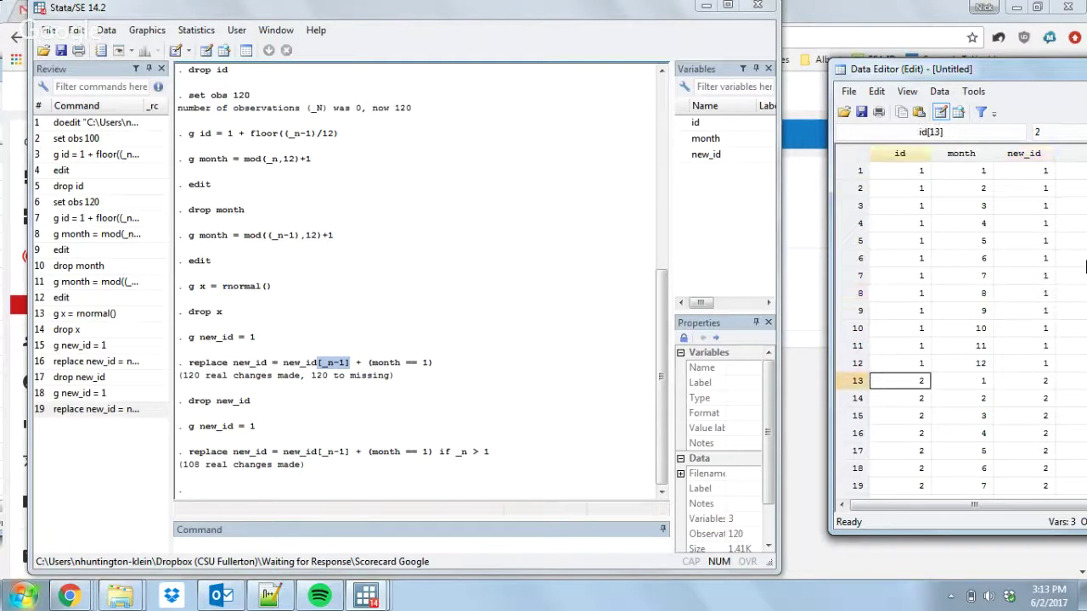
- Check new_id against id and month down to observation 30, returning to month in observation 1
{"action": "key", "text": "Right"}
{"action": "key", "text": "Right"}
{"action": "key", "text": "Down"}
{"action": "key", "text": "Down"}
{"action": "key", "text": "Down"}
{"action": "key", "text": "Down"}
{"action": "key", "text": "Down"}
{"action": "key", "text": "Down"}
{"action": "key", "text": "Down"}
{"action": "key", "text": "Down"}
{"action": "key", "text": "Down"}
{"action": "key", "text": "Down"}
{"action": "key", "text": "Down"}
{"action": "key", "text": "Down"}
{"action": "key", "text": "Down"}
{"action": "key", "text": "Down"}
{"action": "key", "text": "Down"}
{"action": "key", "text": "Down"}
{"action": "key", "text": "Down"}
{"action": "key", "text": "Down"}
{"action": "key", "text": "Down"}
{"action": "key", "text": "Down"}
{"action": "key", "text": "Down"}
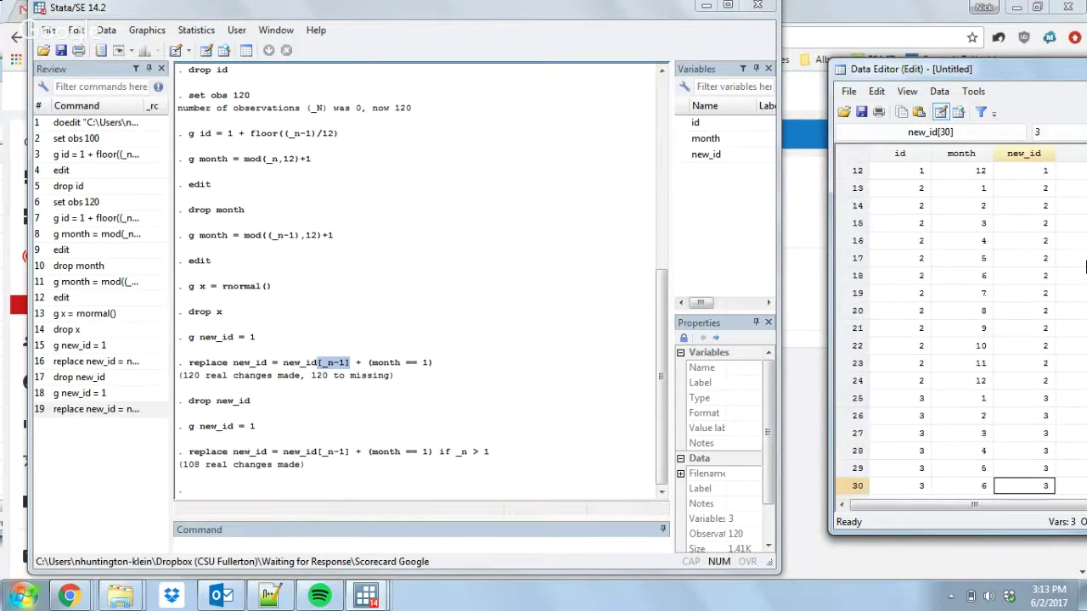
{"action": "key", "text": "Up"}
{"action": "key", "text": "Up"}
{"action": "key", "text": "Up"}
{"action": "key", "text": "Up"}
{"action": "key", "text": "Up"}
{"action": "key", "text": "Up"}
{"action": "key", "text": "Up"}
{"action": "key", "text": "Up"}
{"action": "key", "text": "Up"}
{"action": "key", "text": "Up"}
{"action": "key", "text": "Up"}
{"action": "key", "text": "Up"}
{"action": "key", "text": "Up"}
{"action": "key", "text": "Up"}
{"action": "key", "text": "Up"}
{"action": "key", "text": "Up"}
{"action": "key", "text": "Up"}
{"action": "key", "text": "Up"}
{"action": "key", "text": "Up"}
{"action": "key", "text": "Up"}
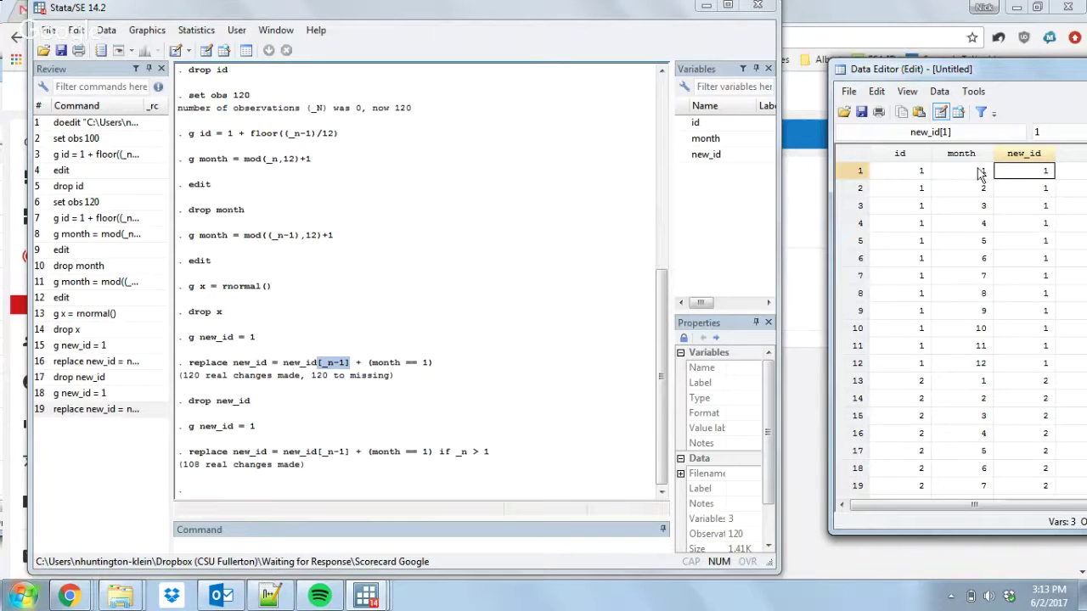
{"action": "key", "text": "Left"}
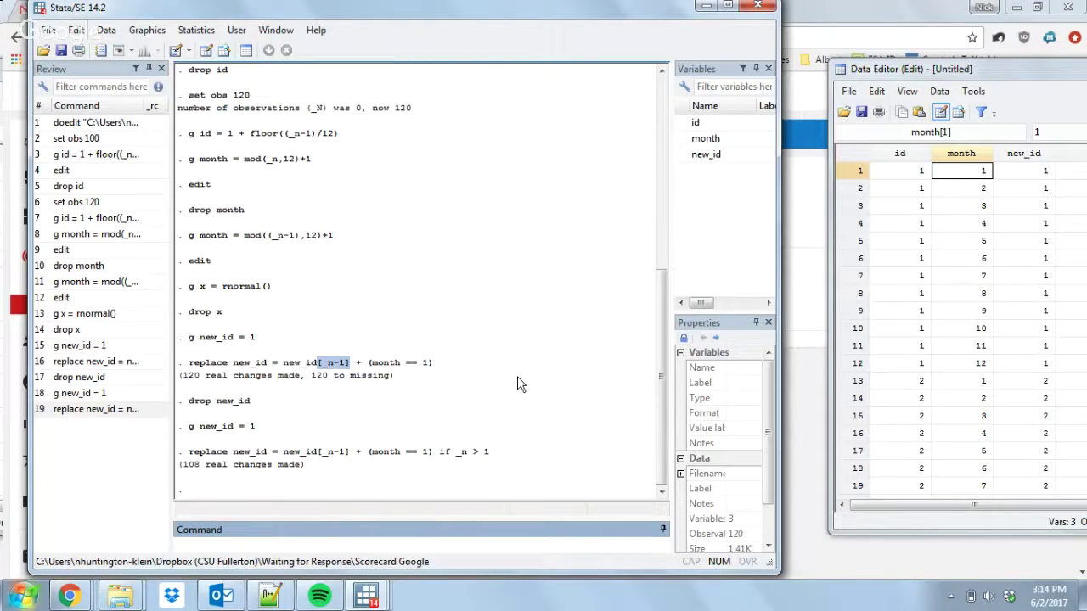
- Generate a yearmo variable with g yearmo = (2000 + new_id)*100+month
{"action": "type", "text": "g yearmo = "}
{"action": "type", "text": "2000 + new_id)"}
{"action": "key", "text": "Left"}
{"action": "key", "text": "Left"}
{"action": "key", "text": "Left"}
{"action": "key", "text": "Left"}
{"action": "key", "text": "Left"}
{"action": "key", "text": "Left"}
{"action": "key", "text": "Left"}
{"action": "key", "text": "Left"}
{"action": "type", "text": "("}
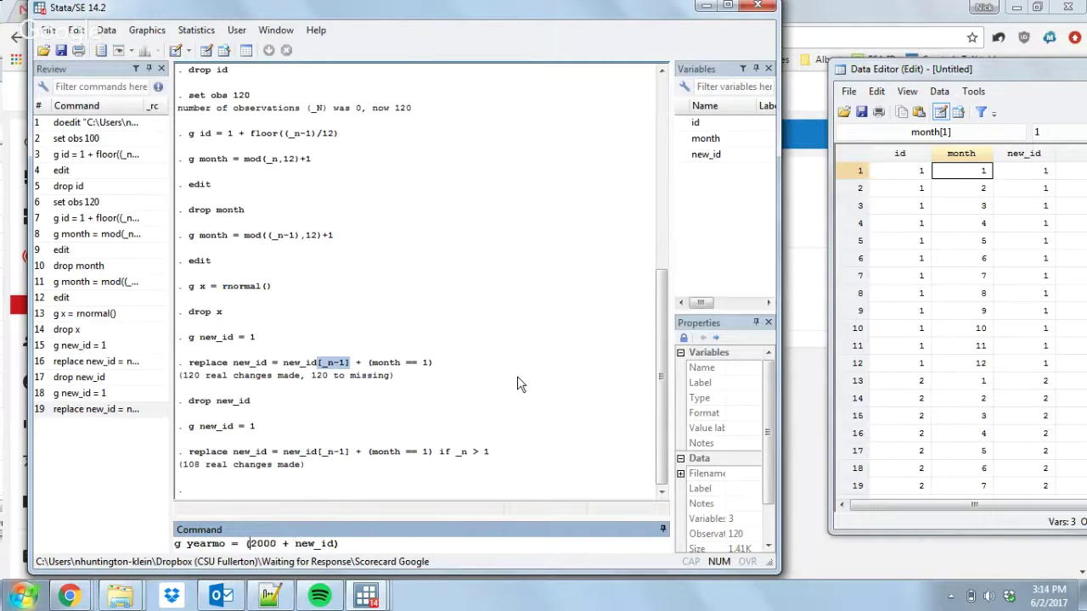
{"action": "key", "text": "End"}
{"action": "type", "text": "*100+month"}
{"action": "key", "text": "Return"}
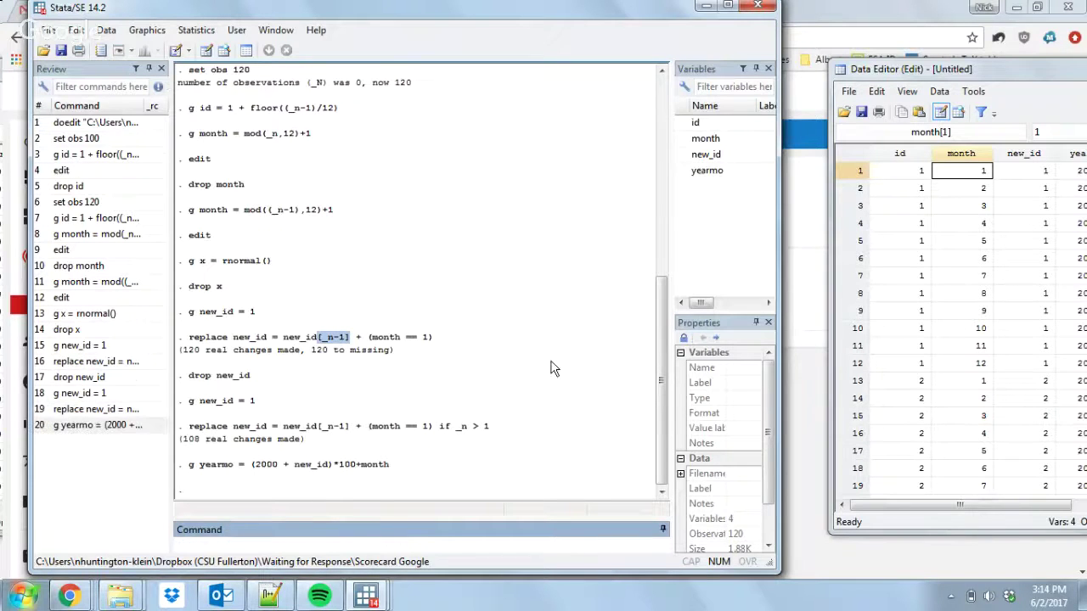
- Bring the yearmo column into view in the Data Editor and examine its values in the first observations
{"action": "left_click_drag", "start_coordinate": [1007, 71], "coordinate": [918, 71]}
{"action": "left_click", "coordinate": [1002, 188]}
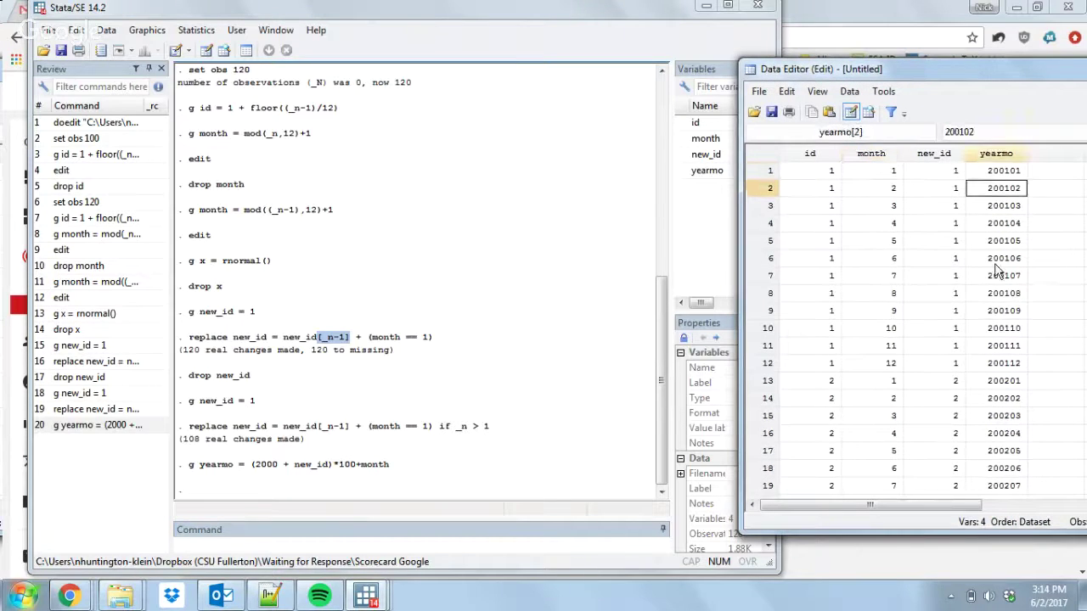
{"action": "key", "text": "Down"}
{"action": "key", "text": "Down"}
{"action": "key", "text": "Down"}
{"action": "key", "text": "Down"}
{"action": "key", "text": "Down"}
{"action": "key", "text": "Down"}
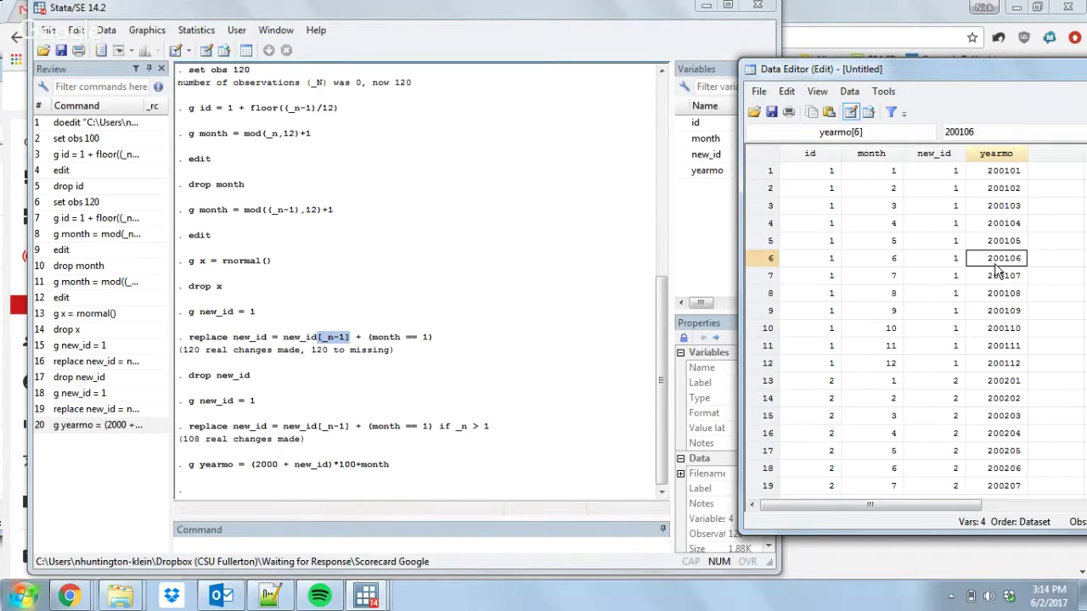
{"action": "key", "text": "Up"}
{"action": "key", "text": "Up"}
{"action": "key", "text": "Up"}
{"action": "key", "text": "Up"}
{"action": "key", "text": "Up"}
{"action": "key", "text": "Up"}
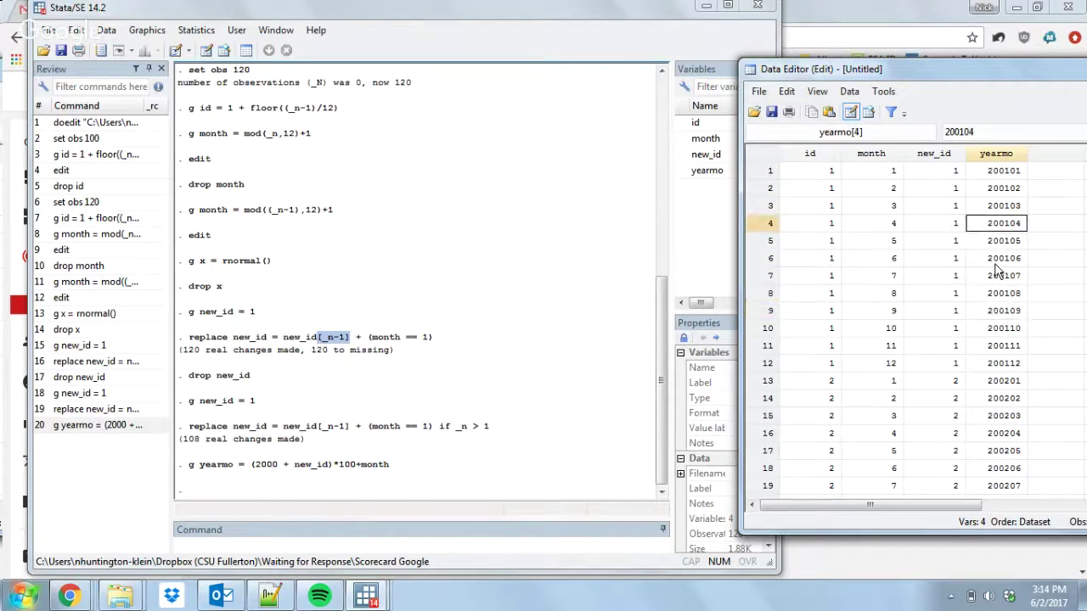
{"action": "key", "text": "Up"}
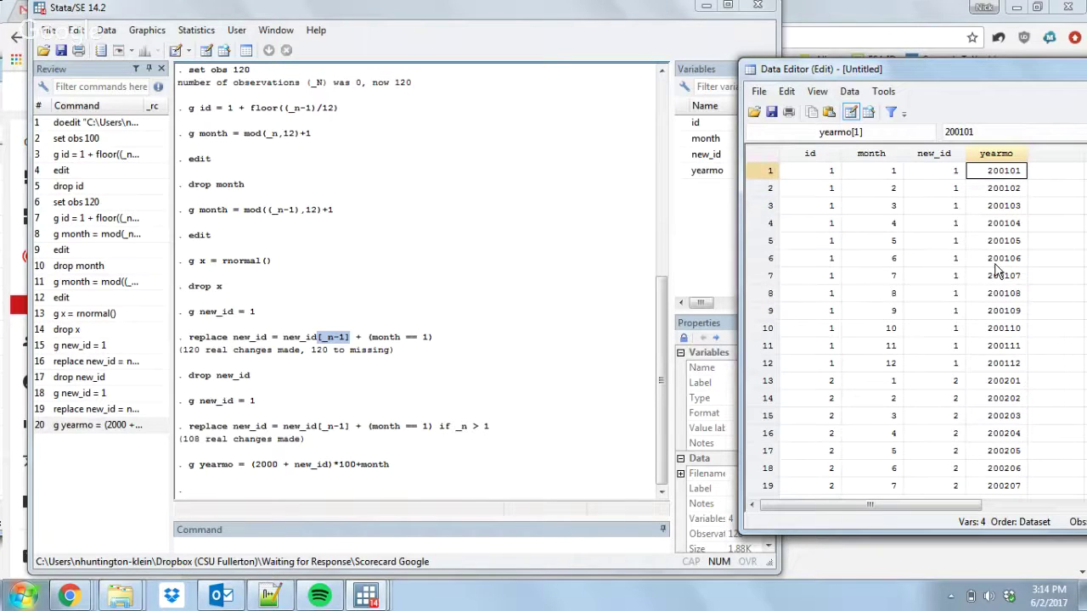
- Examine yearmo from observation 1 to 13, comparing the values where month goes from 12 to 1
{"action": "key", "text": "Down"}
{"action": "key", "text": "Down"}
{"action": "key", "text": "Down"}
{"action": "key", "text": "Down"}
{"action": "key", "text": "Down"}
{"action": "key", "text": "Down"}
{"action": "key", "text": "Down"}
{"action": "key", "text": "Down"}
{"action": "key", "text": "Down"}
{"action": "key", "text": "Down"}
{"action": "key", "text": "Down"}
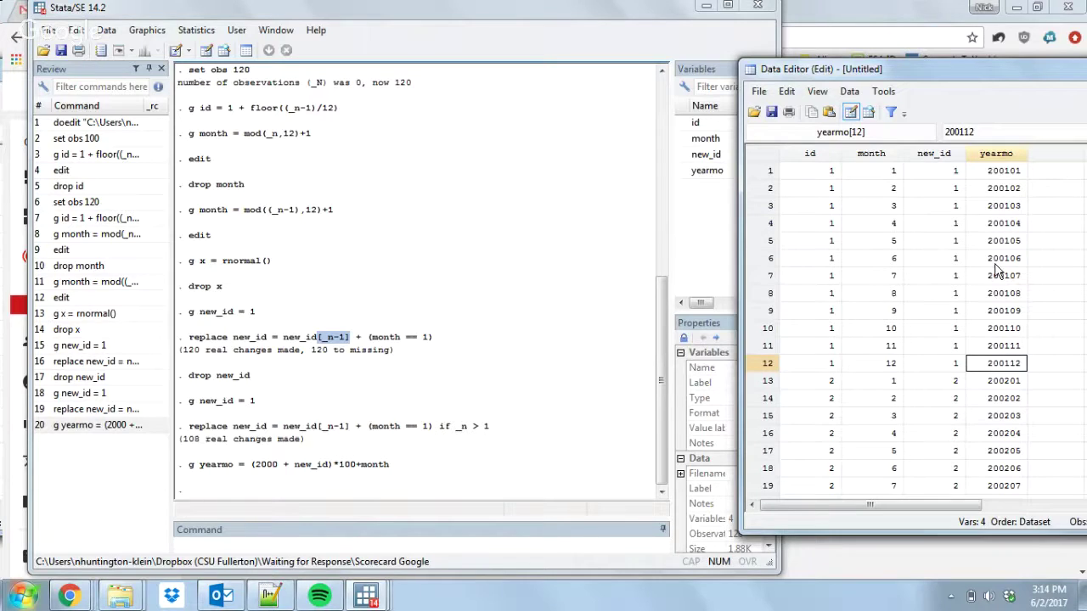
{"action": "key", "text": "Down"}
{"action": "key", "text": "Up"}
{"action": "key", "text": "Down"}
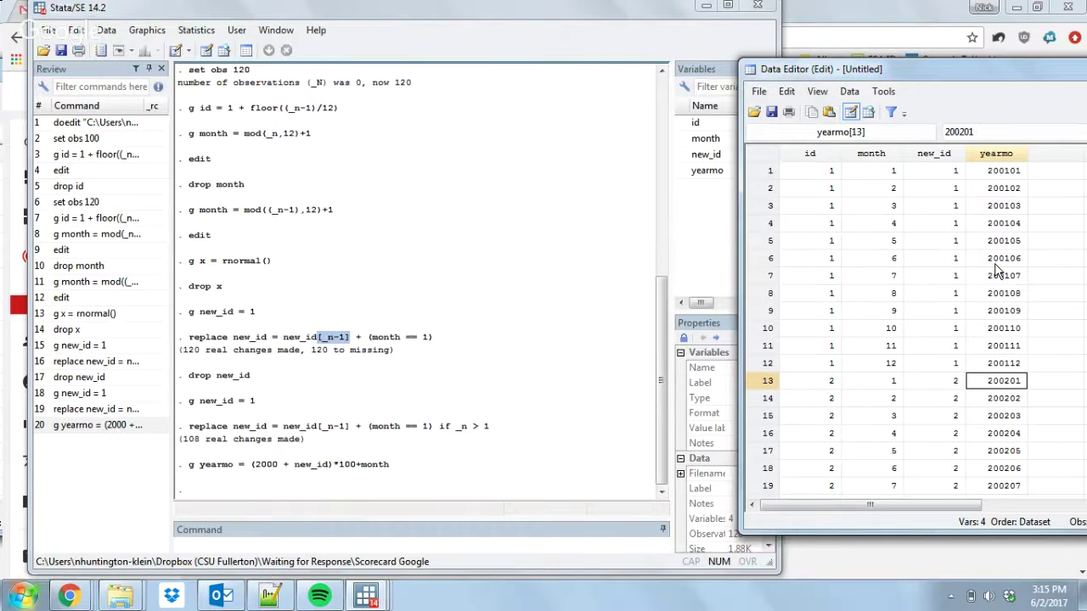
{"action": "key", "text": "Right"}
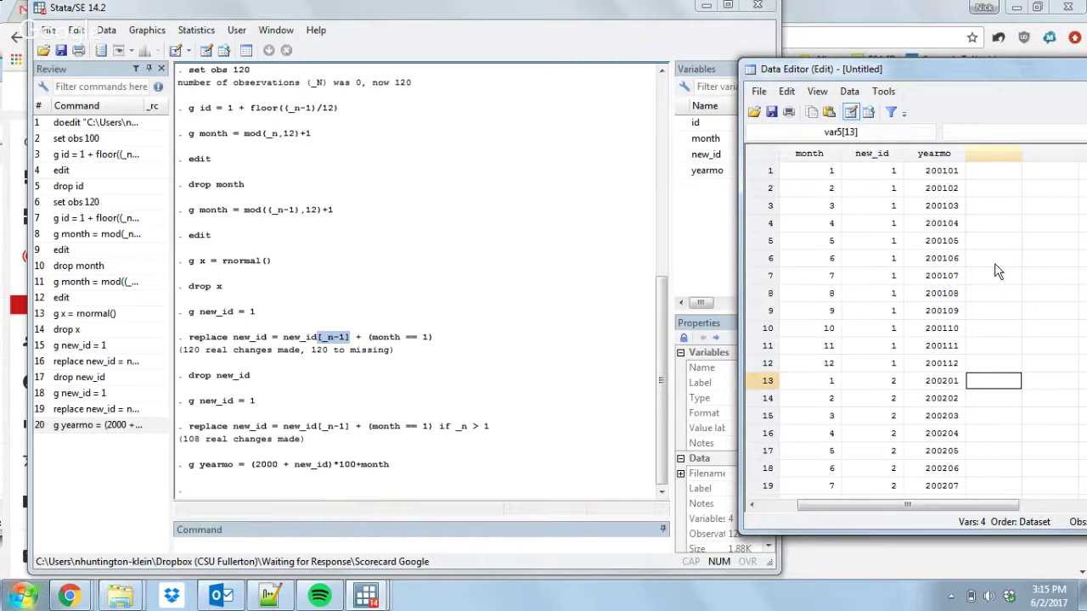
- Duplicate every observation in the dataset by running expand 2
{"action": "left_click", "coordinate": [488, 544]}
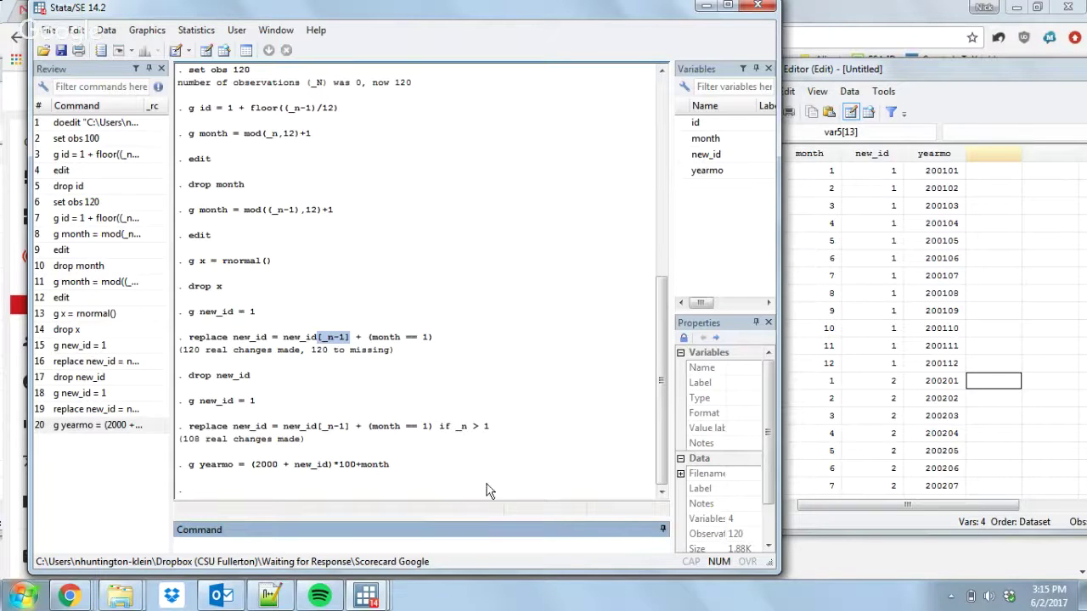
{"action": "type", "text": "expand 2"}
{"action": "key", "text": "Return"}
- Examine the expanded dataset from its first observations and at its last rows
{"action": "left_click", "coordinate": [932, 276]}
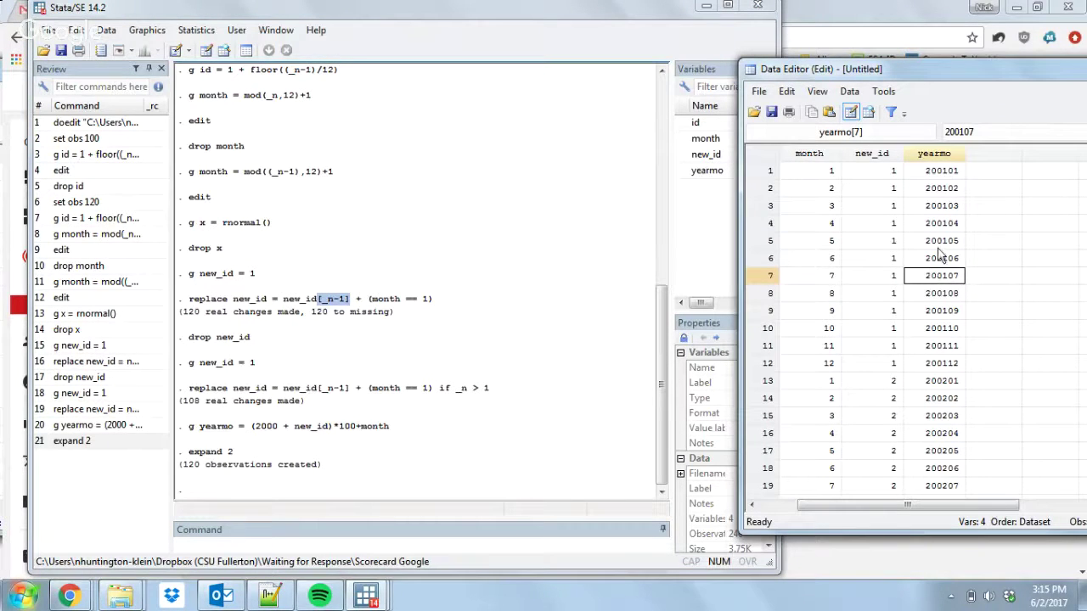
{"action": "left_click", "coordinate": [989, 170]}
{"action": "key", "text": "Return"}
{"action": "key", "text": "Return"}
{"action": "key", "text": "Return"}
{"action": "key", "text": "Return"}
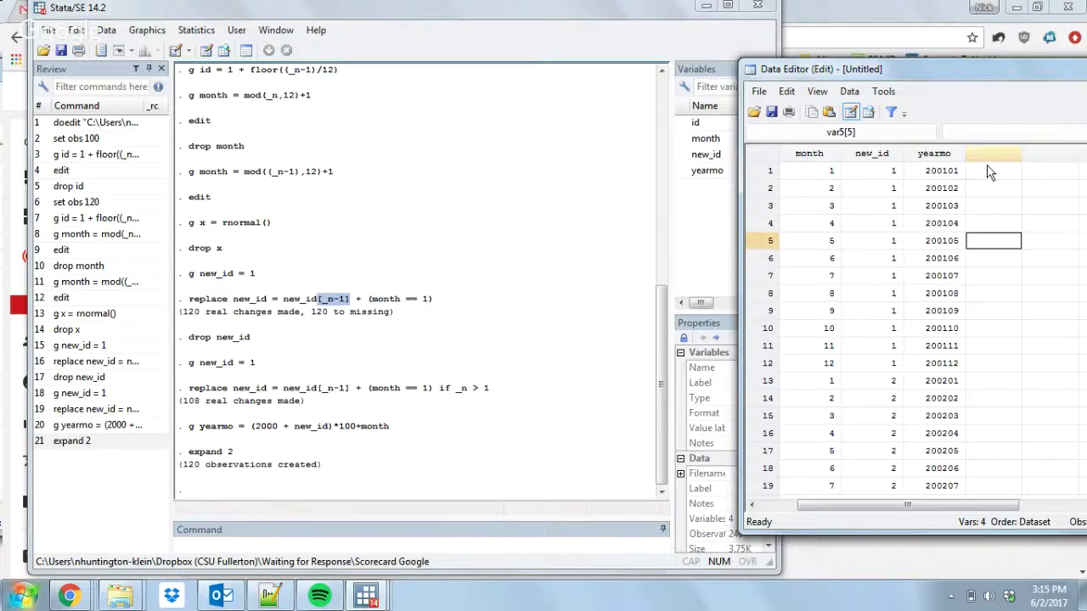
{"action": "key", "text": "Page_Down"}
{"action": "key", "text": "ctrl+Down"}
{"action": "key", "text": "Up"}
{"action": "key", "text": "Up"}
{"action": "key", "text": "Up"}
{"action": "key", "text": "Up"}
{"action": "key", "text": "Up"}
{"action": "key", "text": "Up"}
{"action": "key", "text": "Up"}
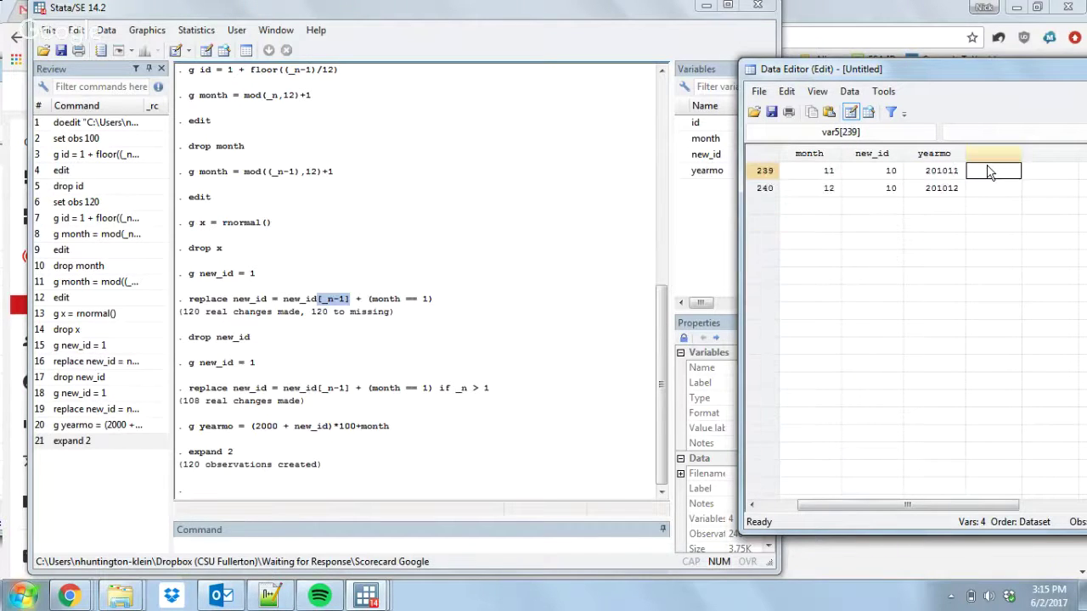
- Examine the expanded dataset from its last rows back to the first observation, following how month, new_id and yearmo repeat
{"action": "key", "text": "Up"}
{"action": "key", "text": "Up"}
{"action": "key", "text": "Up"}
{"action": "key", "text": "Up"}
{"action": "key", "text": "Up"}
{"action": "key", "text": "Up"}
{"action": "key", "text": "Up"}
{"action": "key", "text": "Up"}
{"action": "key", "text": "Up"}
{"action": "key", "text": "Up"}
{"action": "key", "text": "Up"}
{"action": "key", "text": "Up"}
{"action": "key", "text": "Up"}
{"action": "key", "text": "Up"}
{"action": "key", "text": "Up"}
{"action": "key", "text": "Up"}
{"action": "key", "text": "Up"}
{"action": "key", "text": "Up"}
{"action": "key", "text": "Up"}
{"action": "key", "text": "Up"}
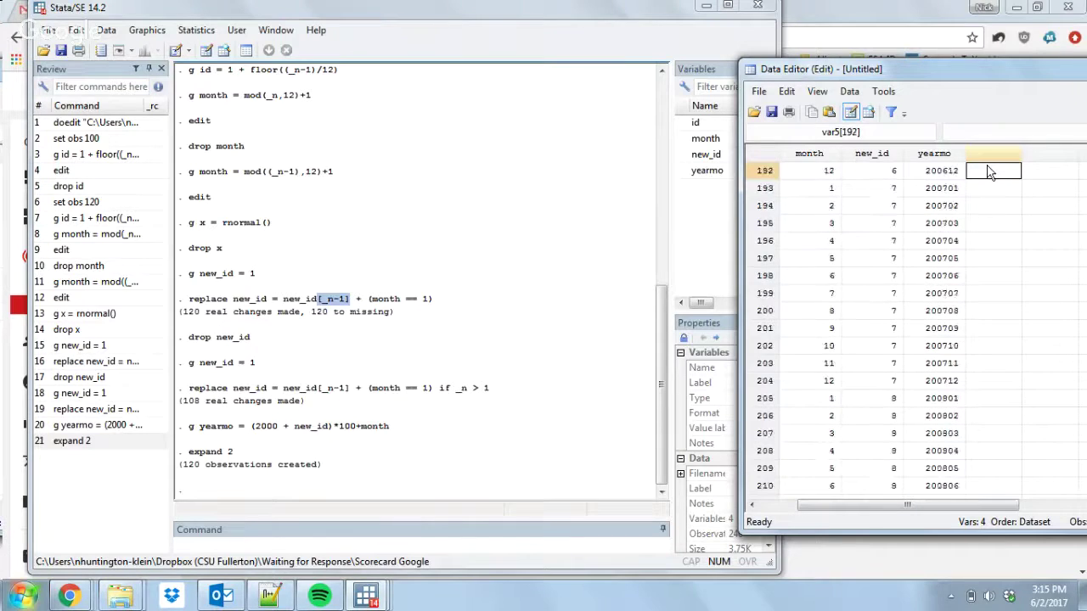
{"action": "key", "text": "Up"}
{"action": "key", "text": "Up"}
{"action": "key", "text": "Up"}
{"action": "key", "text": "Up"}
{"action": "key", "text": "Up"}
{"action": "key", "text": "Up"}
{"action": "key", "text": "Up"}
{"action": "key", "text": "Up"}
{"action": "key", "text": "Up"}
{"action": "key", "text": "Up"}
{"action": "key", "text": "Up"}
{"action": "key", "text": "Up"}
{"action": "key", "text": "Up"}
{"action": "key", "text": "Up"}
{"action": "key", "text": "Up"}
{"action": "key", "text": "Up"}
{"action": "key", "text": "Up"}
{"action": "key", "text": "Up"}
{"action": "key", "text": "Up"}
{"action": "key", "text": "Up"}
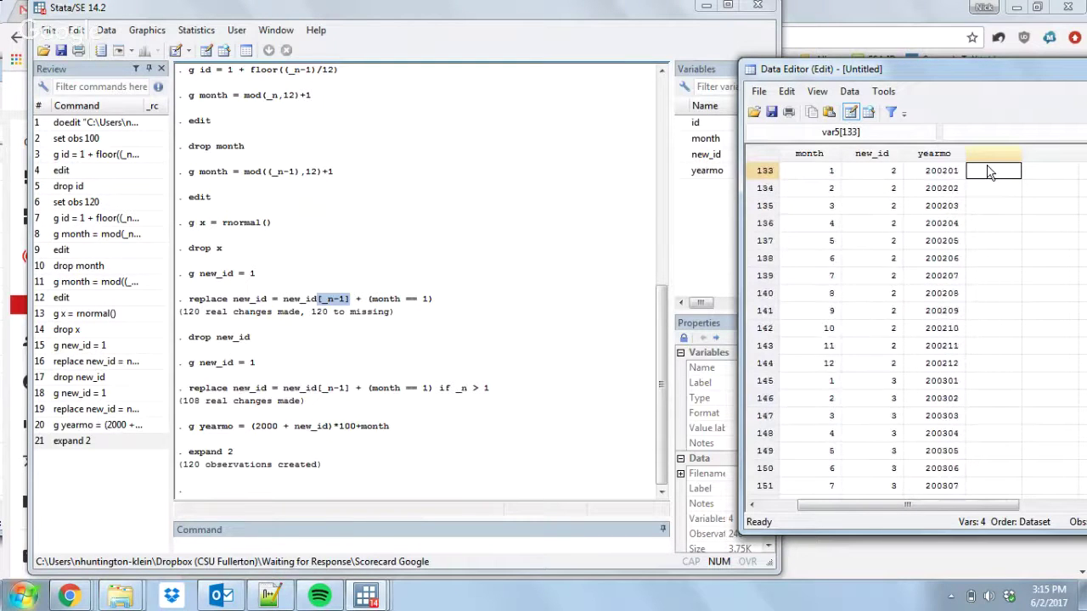
{"action": "key", "text": "ctrl+Up"}
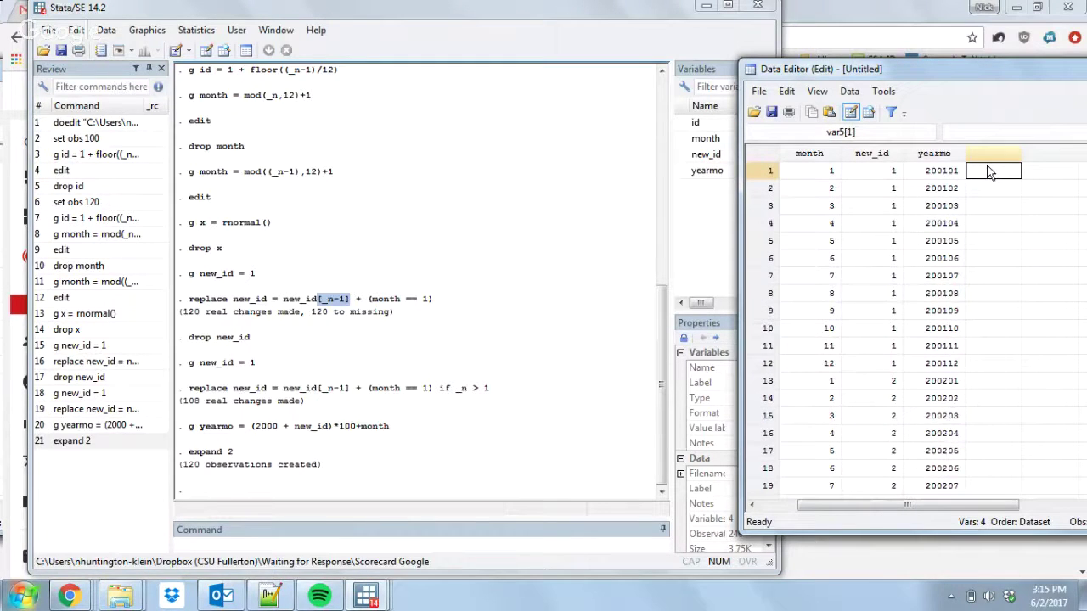
- Sort the dataset by yearmo and check the order of the first observations in the Data Editor
{"action": "left_click", "coordinate": [318, 546]}
{"action": "type", "text": "so"}
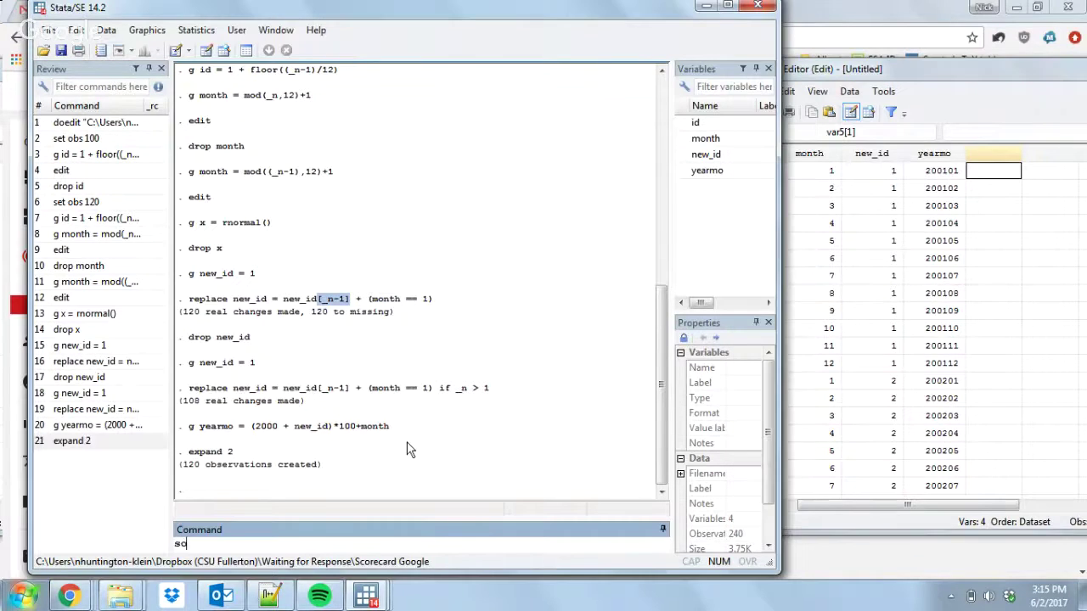
{"action": "type", "text": "rt yearmo"}
{"action": "key", "text": "Return"}
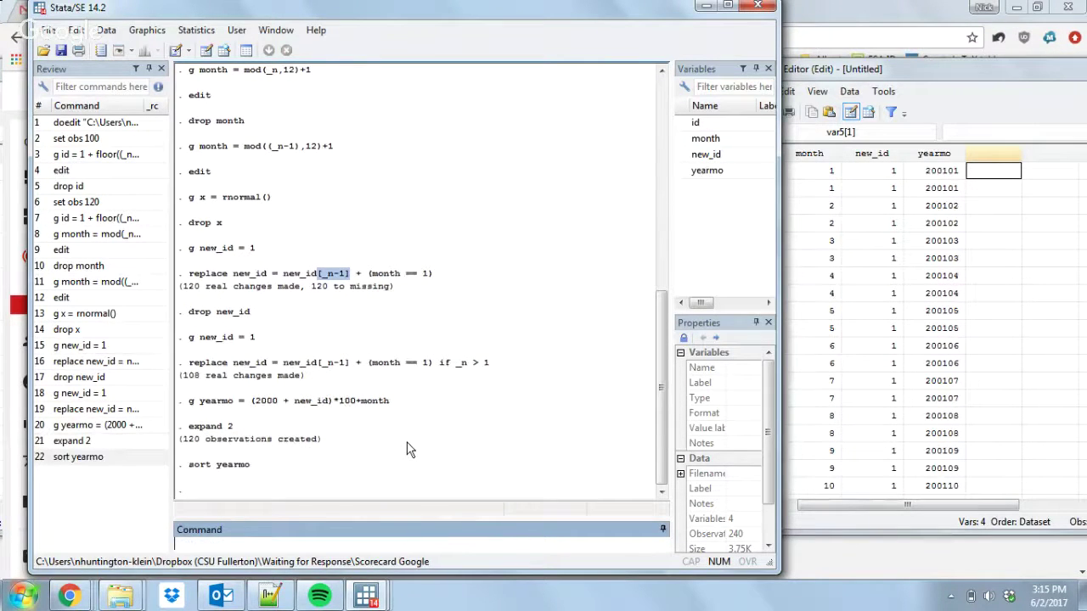
{"action": "left_click", "coordinate": [938, 191]}
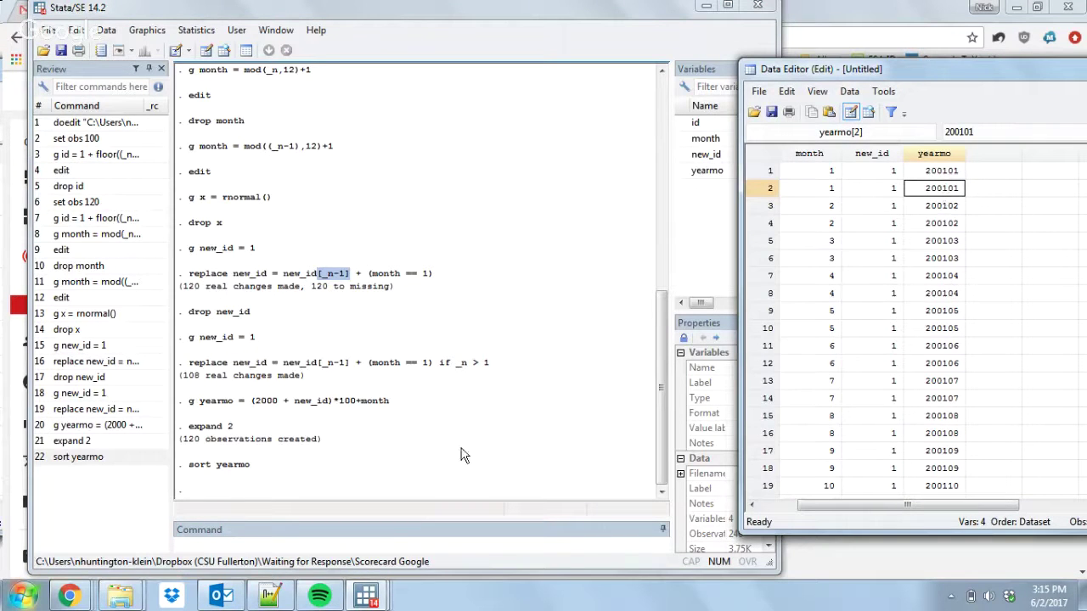
- Generate a variable linear_yearmo equal to 1 and compare it with yearmo in observation 3
{"action": "left_click", "coordinate": [384, 548]}
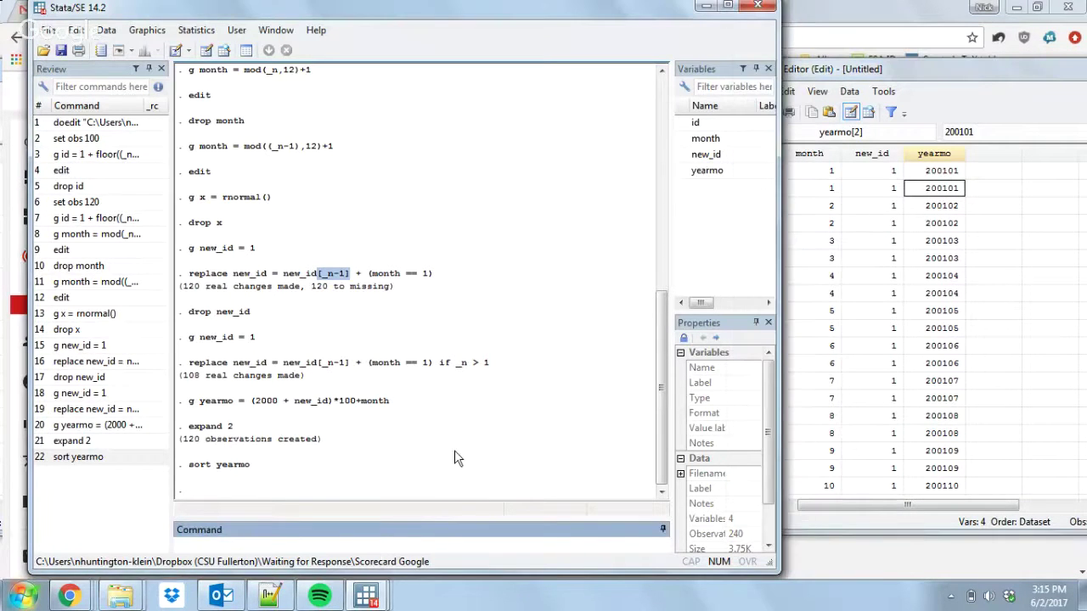
{"action": "type", "text": "g linear_yearmo = 1"}
{"action": "key", "text": "Return"}
{"action": "left_click", "coordinate": [1012, 187]}
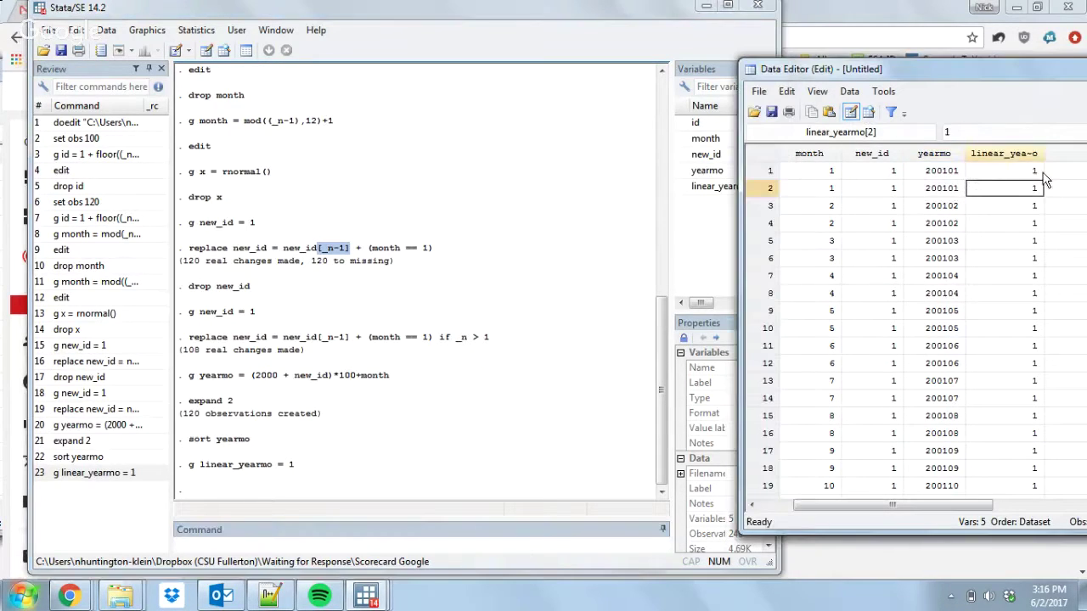
{"action": "key", "text": "Down"}
{"action": "key", "text": "Left"}
{"action": "key", "text": "Right"}
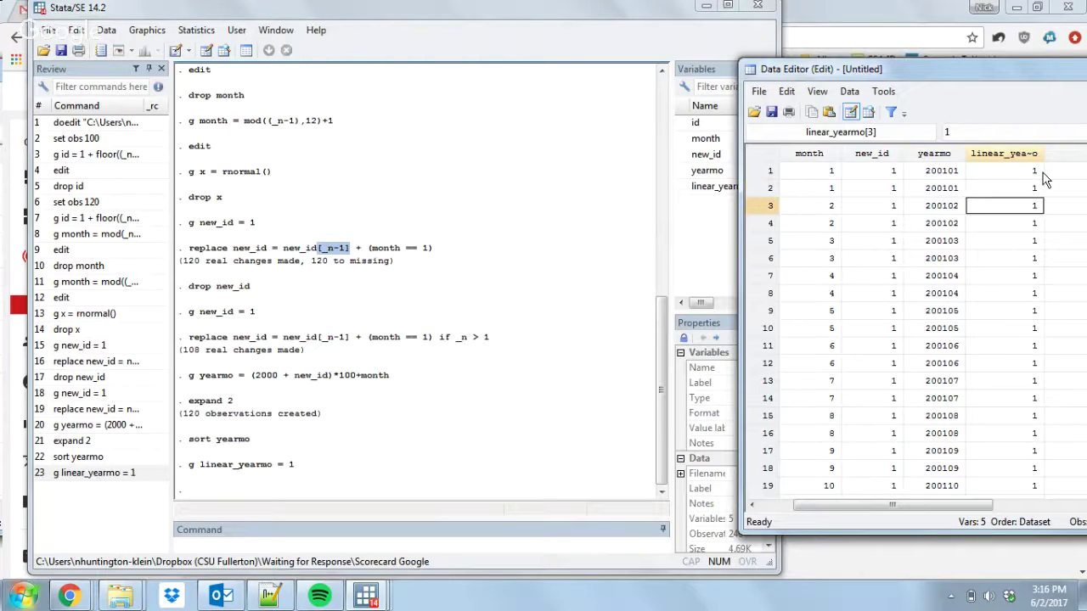
{"action": "key", "text": "Left"}
{"action": "key", "text": "Right"}
- Write, without running it, the command replace linear_yearmo = linear_yearmo[_n-1] + (yearmo != yearmo[_n-1])
{"action": "left_click", "coordinate": [300, 547]}
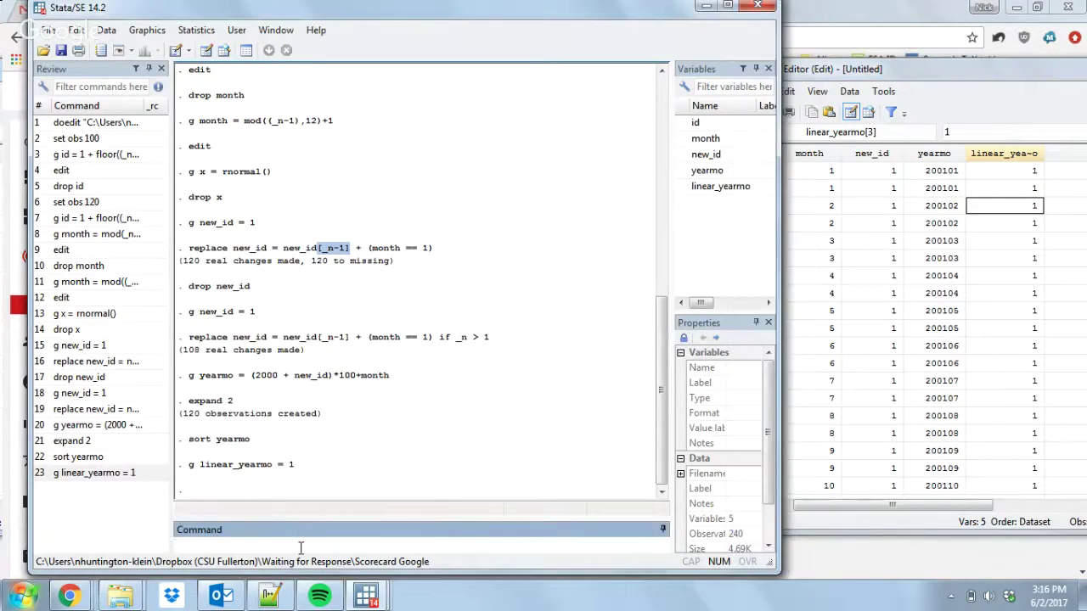
{"action": "type", "text": "replace linear_yearmo = linear_yearmo"}
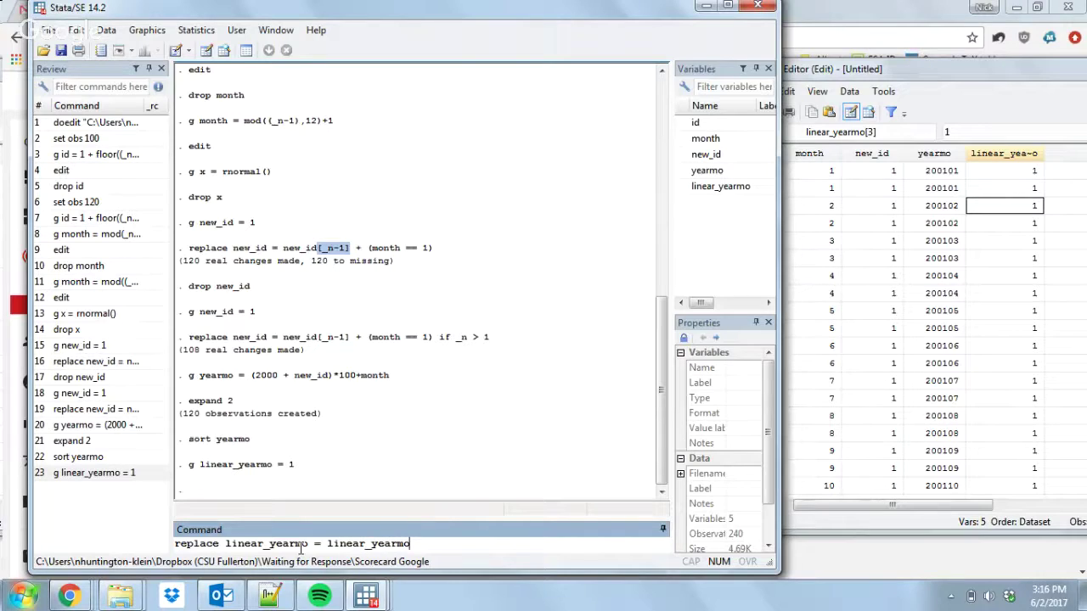
{"action": "type", "text": "[_n-1] +"}
{"action": "left_click", "coordinate": [952, 212]}
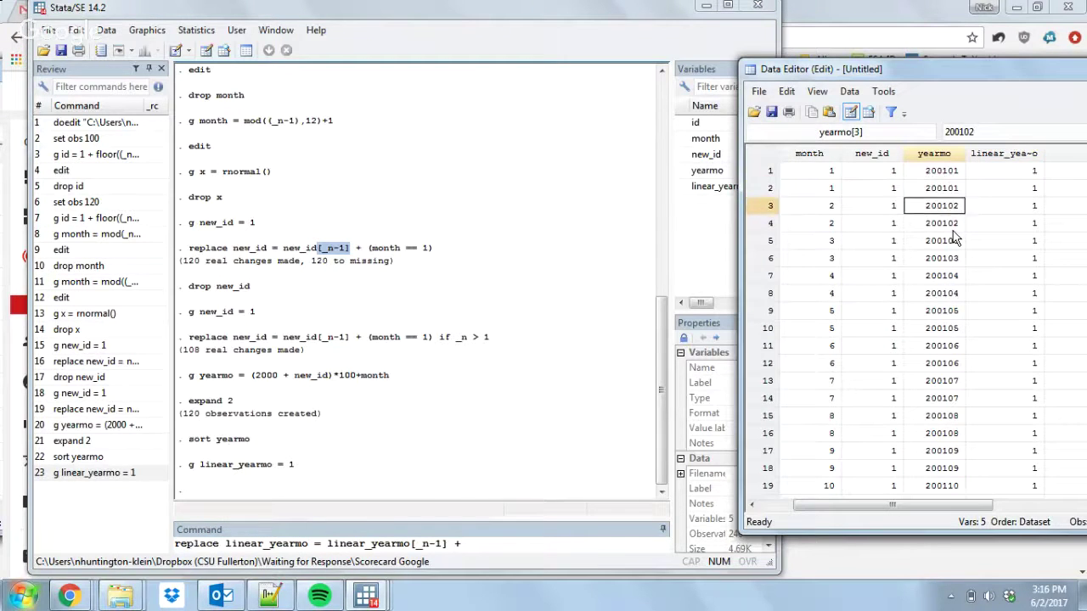
{"action": "left_click", "coordinate": [543, 544]}
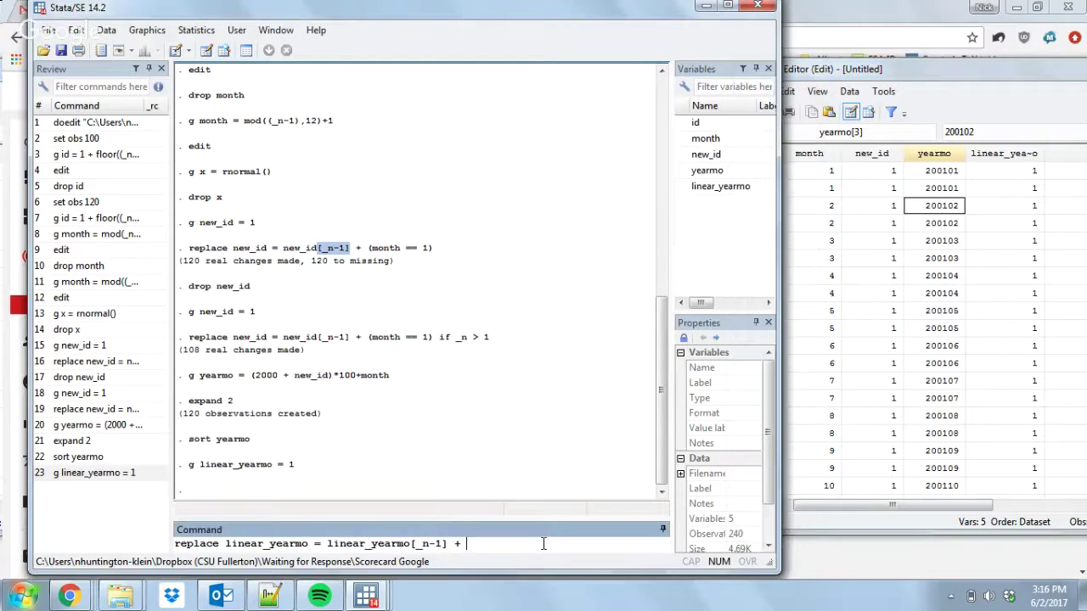
{"action": "type", "text": "("}
{"action": "type", "text": "yearmo !="}
{"action": "type", "text": " yearmo"}
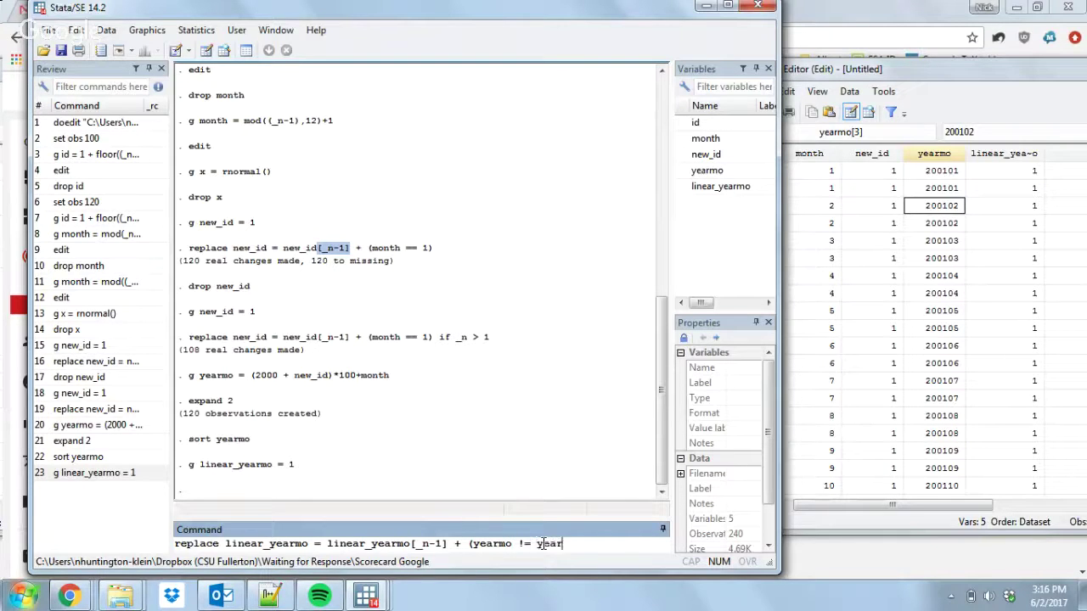
{"action": "type", "text": "[_n-1])"}
- Compare yearmo and linear_yearmo in observations 2 and 3 with the values of the preceding observation
{"action": "left_click", "coordinate": [941, 188]}
{"action": "left_click", "coordinate": [981, 187]}
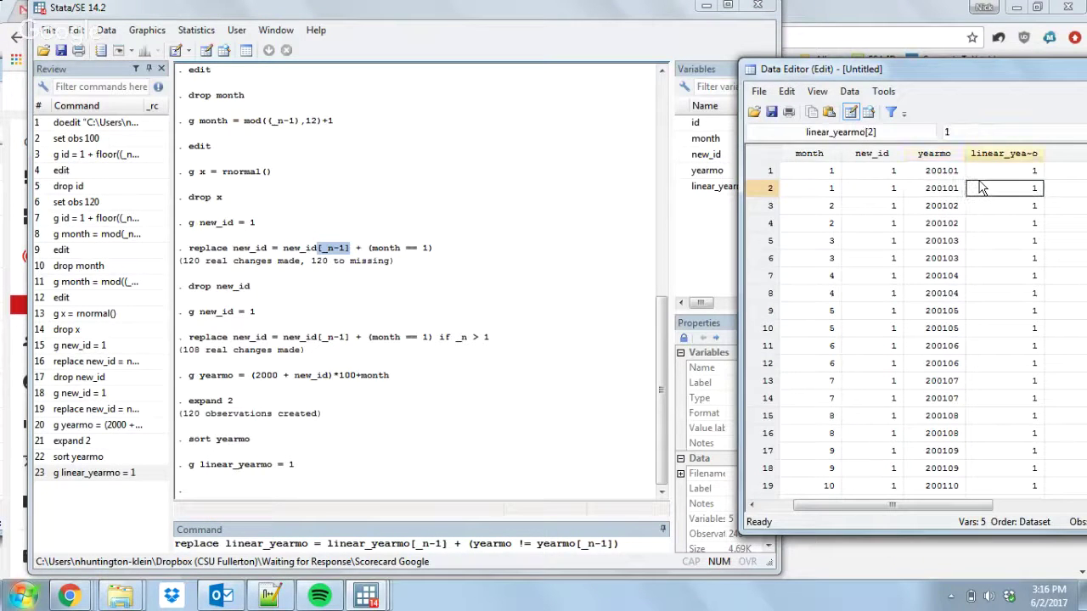
{"action": "key", "text": "Up"}
{"action": "key", "text": "Down"}
{"action": "key", "text": "Left"}
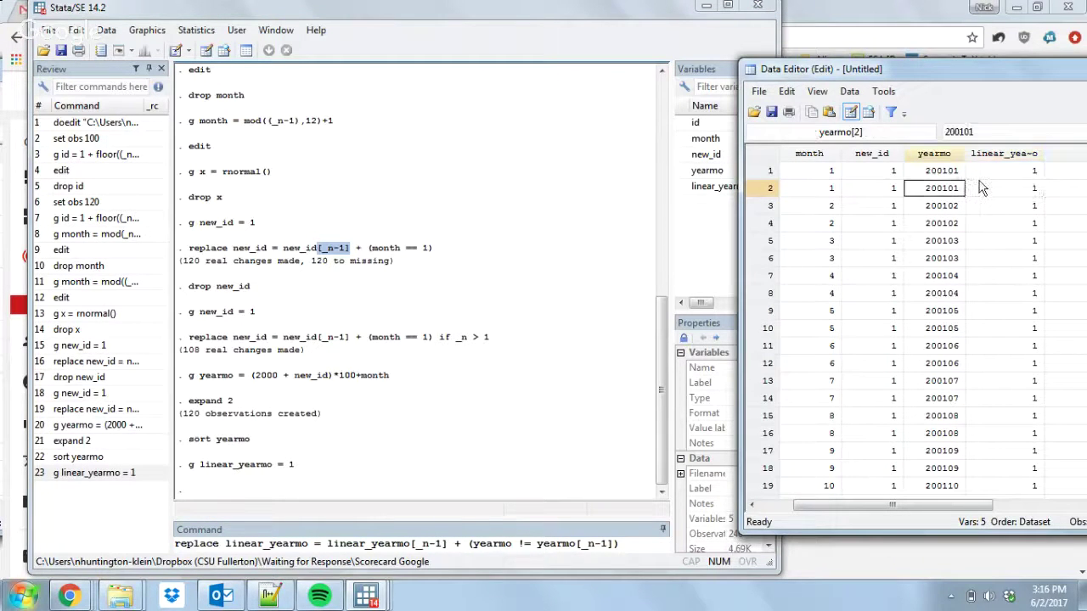
{"action": "key", "text": "Up"}
{"action": "key", "text": "Down"}
{"action": "key", "text": "Right"}
{"action": "key", "text": "Down"}
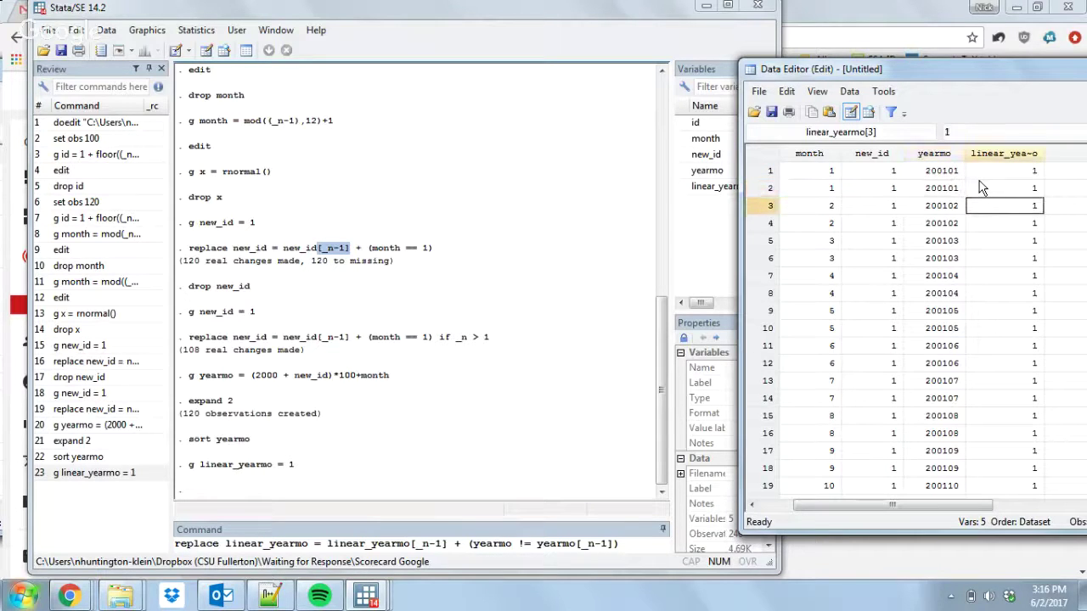
{"action": "key", "text": "Up"}
{"action": "key", "text": "Down"}
{"action": "key", "text": "Left"}
{"action": "key", "text": "Up"}
{"action": "key", "text": "Down"}
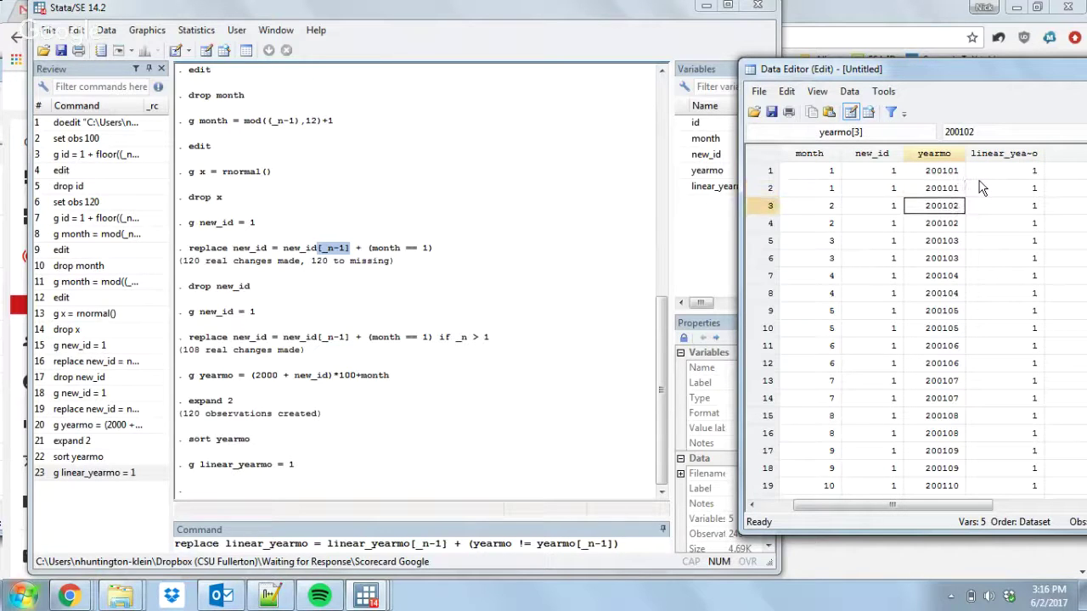
{"action": "key", "text": "Right"}
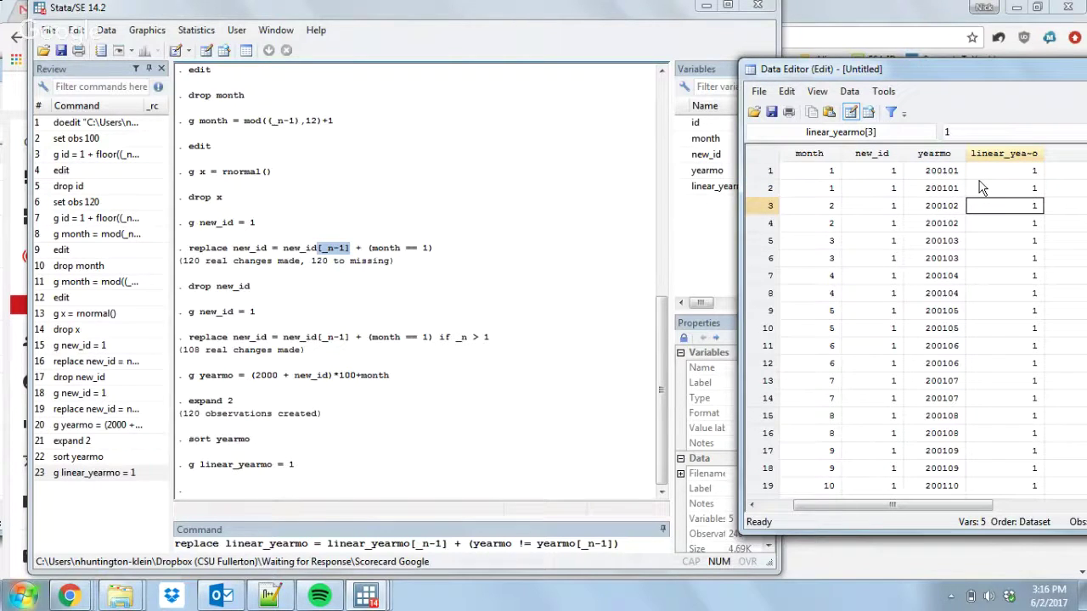
- Restrict the pending replace command with if _n > 1, run it and check linear_yearmo in the Data Editor
{"action": "left_click", "coordinate": [643, 552]}
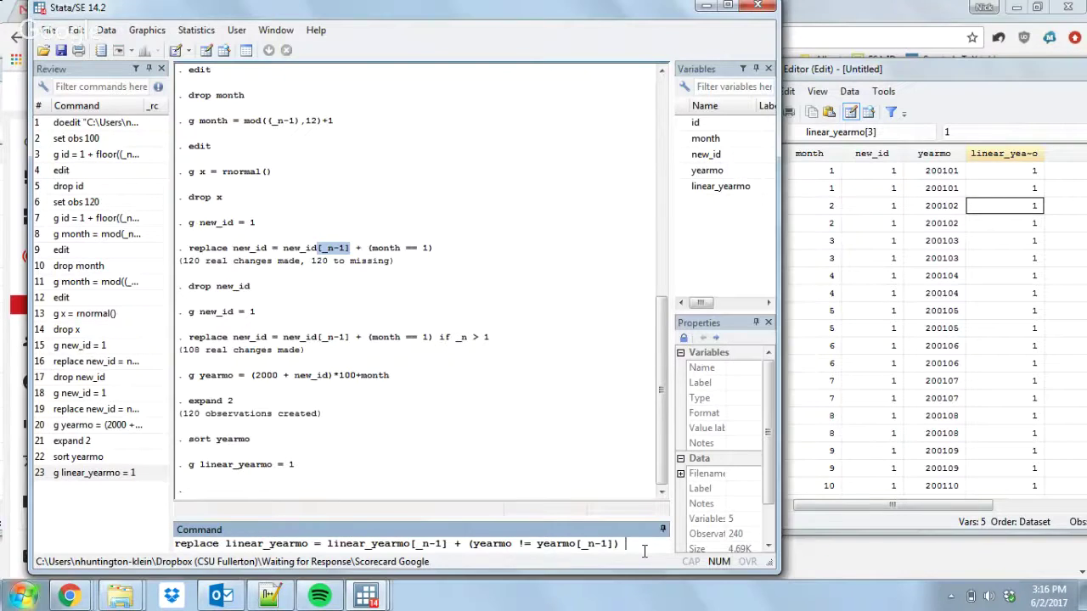
{"action": "type", "text": "if _n >"}
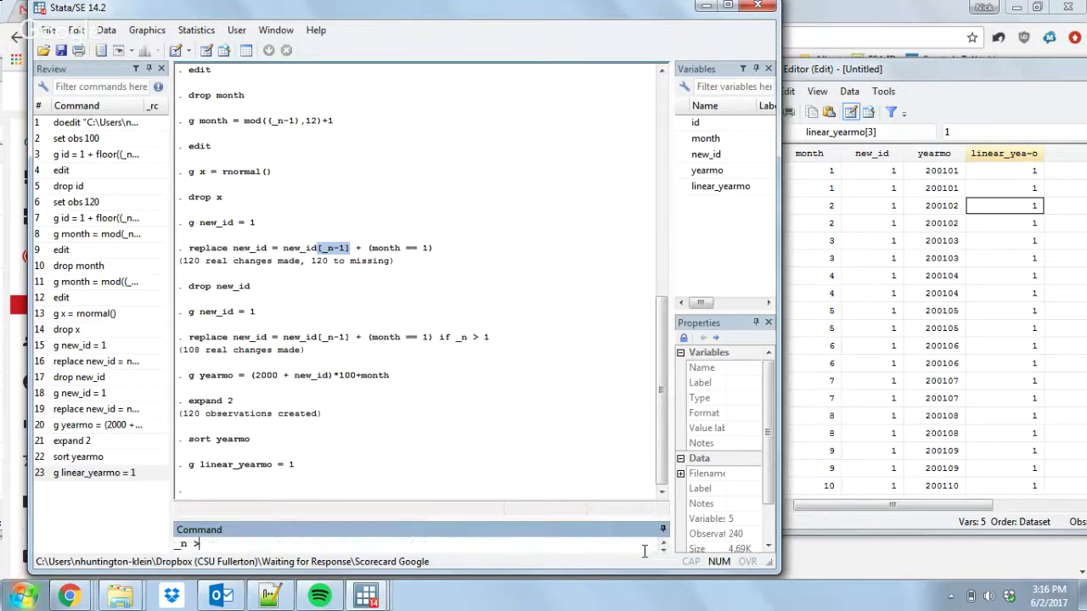
{"action": "type", "text": " 1"}
{"action": "key", "text": "Return"}
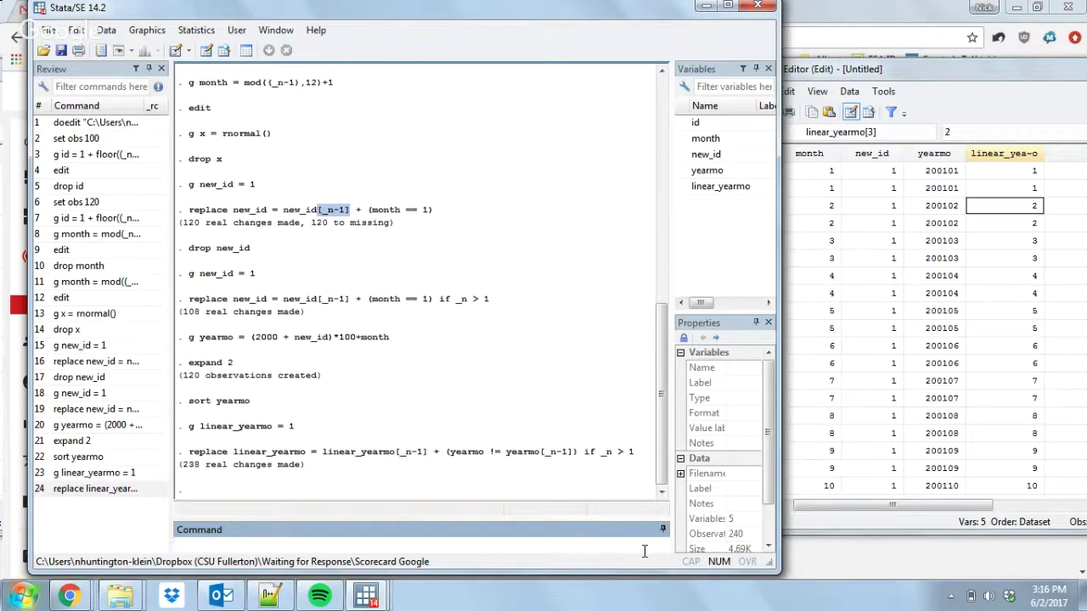
{"action": "left_click", "coordinate": [1025, 221]}
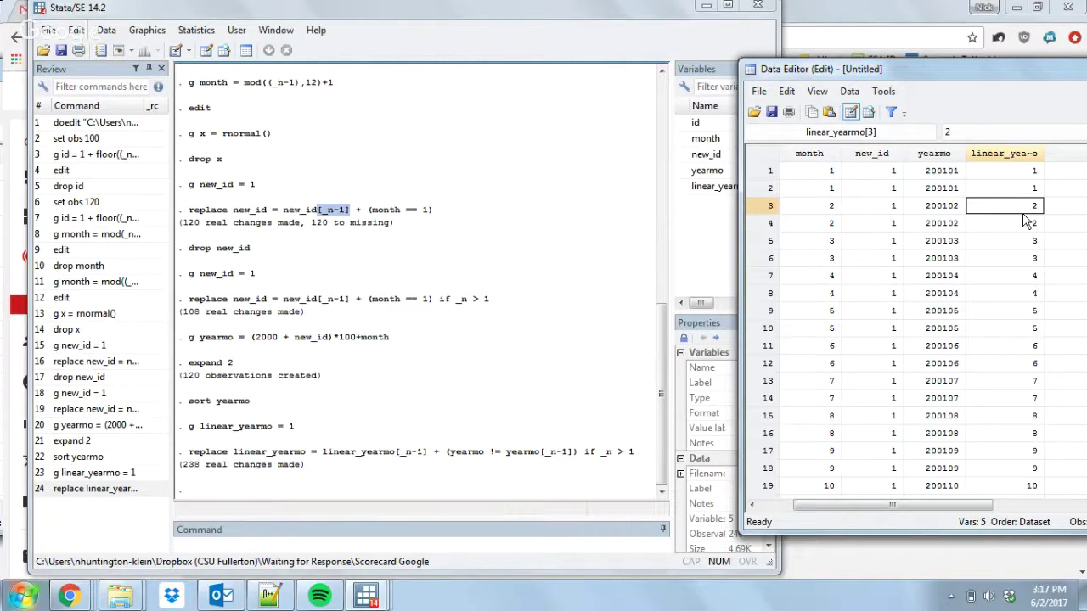
- Begin an egen command on the command line and compare yearmo with linear_yearmo in the first observations
{"action": "left_click", "coordinate": [583, 544]}
{"action": "type", "text": "egen"}
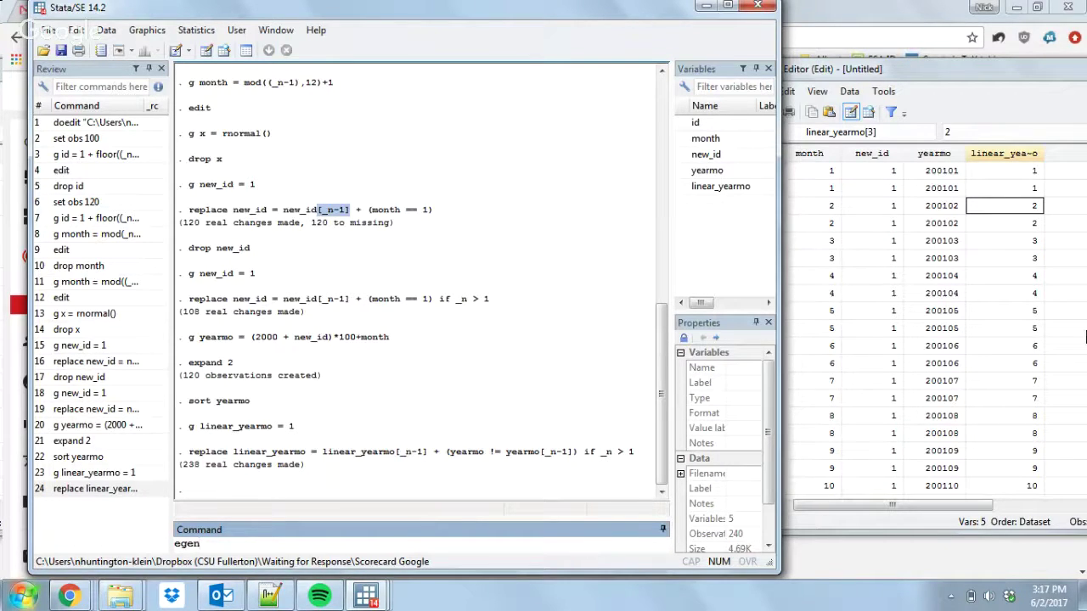
{"action": "left_click", "coordinate": [994, 257]}
{"action": "key", "text": "Up"}
{"action": "key", "text": "Up"}
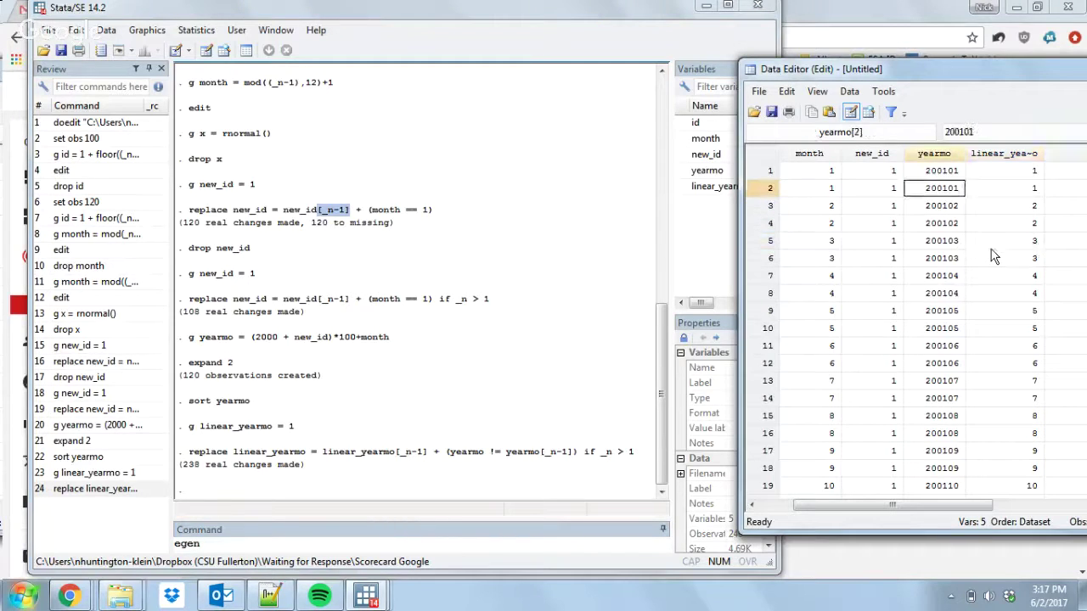
{"action": "key", "text": "Right"}
{"action": "key", "text": "Left"}
{"action": "key", "text": "Right"}
{"action": "key", "text": "Left"}
{"action": "key", "text": "Down"}
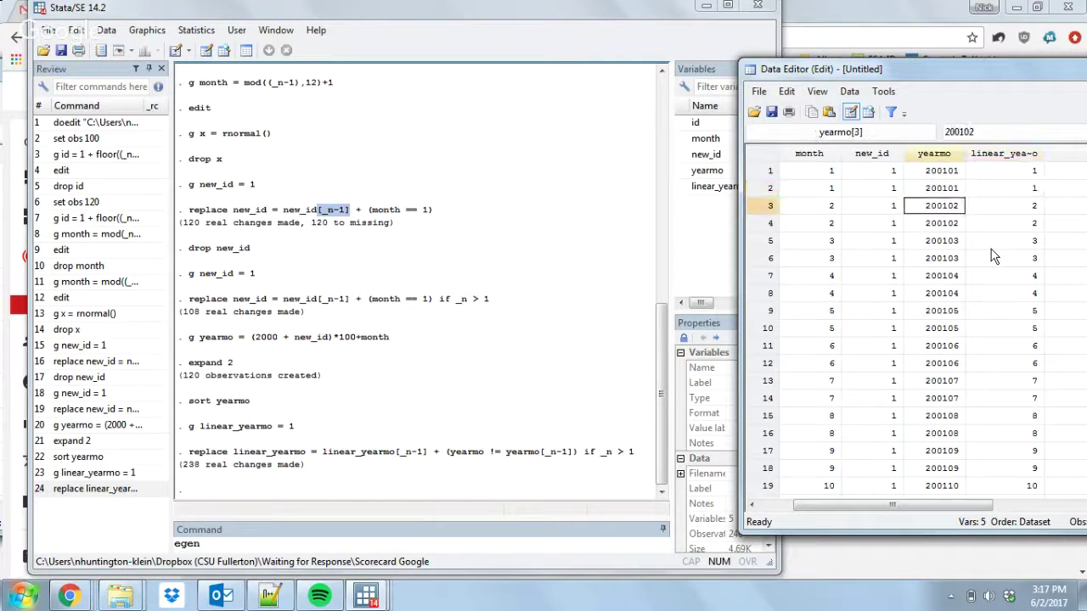
{"action": "key", "text": "Up"}
{"action": "key", "text": "Right"}
{"action": "key", "text": "Left"}
{"action": "key", "text": "Down"}
{"action": "key", "text": "Down"}
{"action": "key", "text": "Down"}
- Examine the id column in the first five observations and return to the unfinished egen command
{"action": "key", "text": "Left"}
{"action": "key", "text": "Left"}
{"action": "key", "text": "Left"}
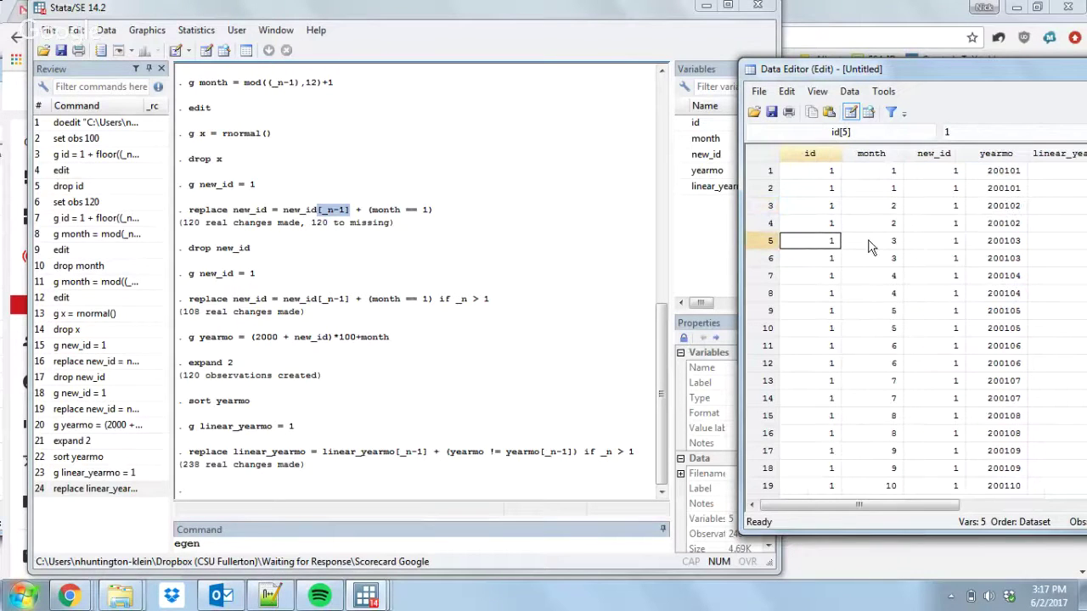
{"action": "key", "text": "Up"}
{"action": "key", "text": "Up"}
{"action": "key", "text": "Up"}
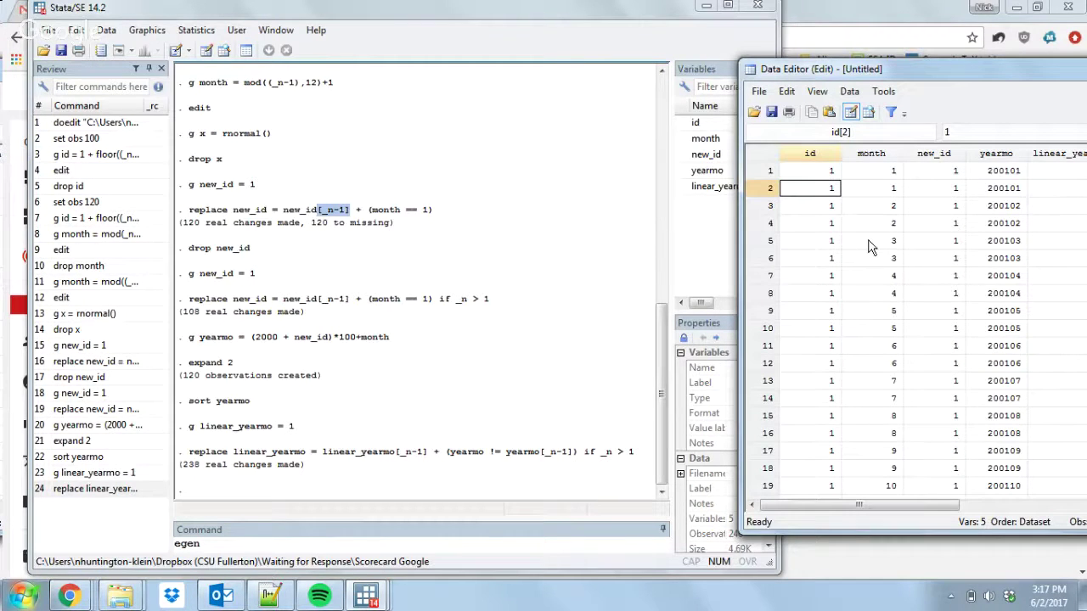
{"action": "left_click", "coordinate": [531, 551]}
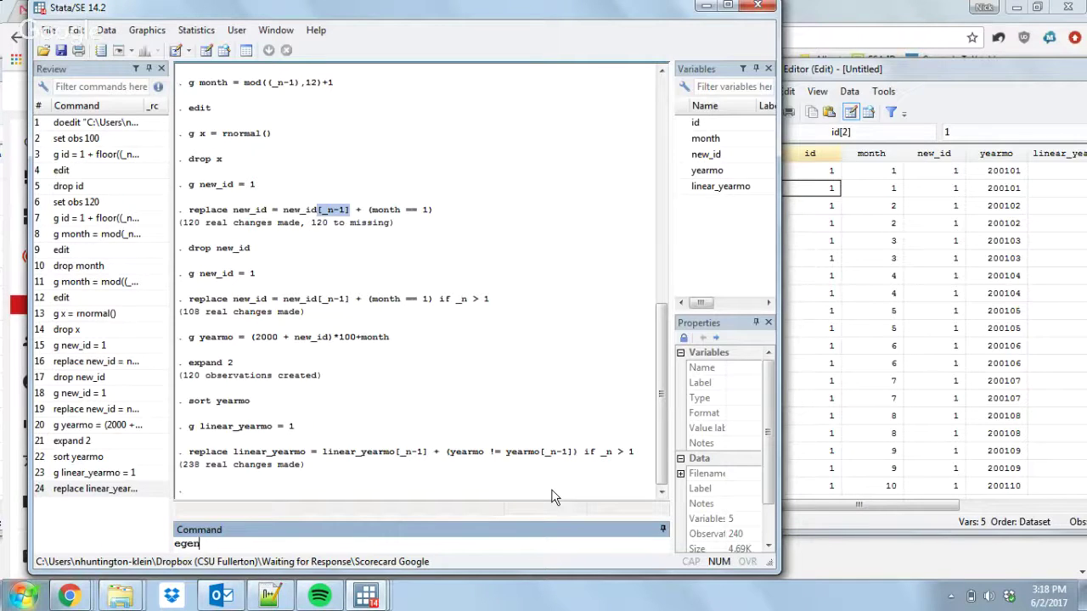
- Switch to the Data Editor holding the comparekeys dataset and examine schid and schname in the first few dozen rows
{"action": "mouse_move", "coordinate": [366, 598]}
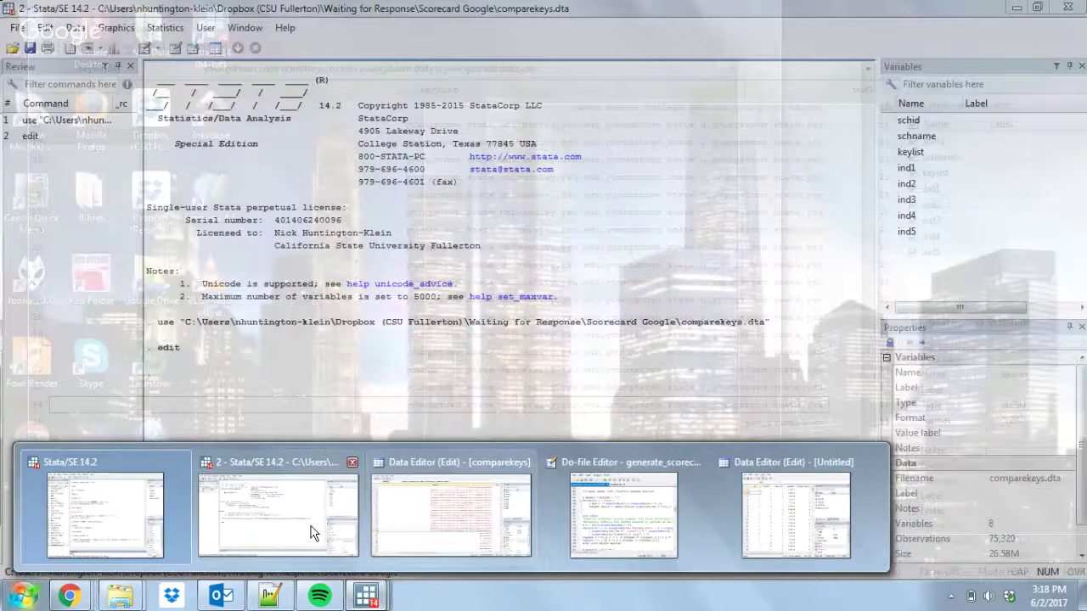
{"action": "left_click", "coordinate": [451, 513]}
{"action": "key", "text": "Up"}
{"action": "key", "text": "Up"}
{"action": "key", "text": "Up"}
{"action": "key", "text": "Up"}
{"action": "key", "text": "Up"}
{"action": "key", "text": "Up"}
{"action": "key", "text": "Up"}
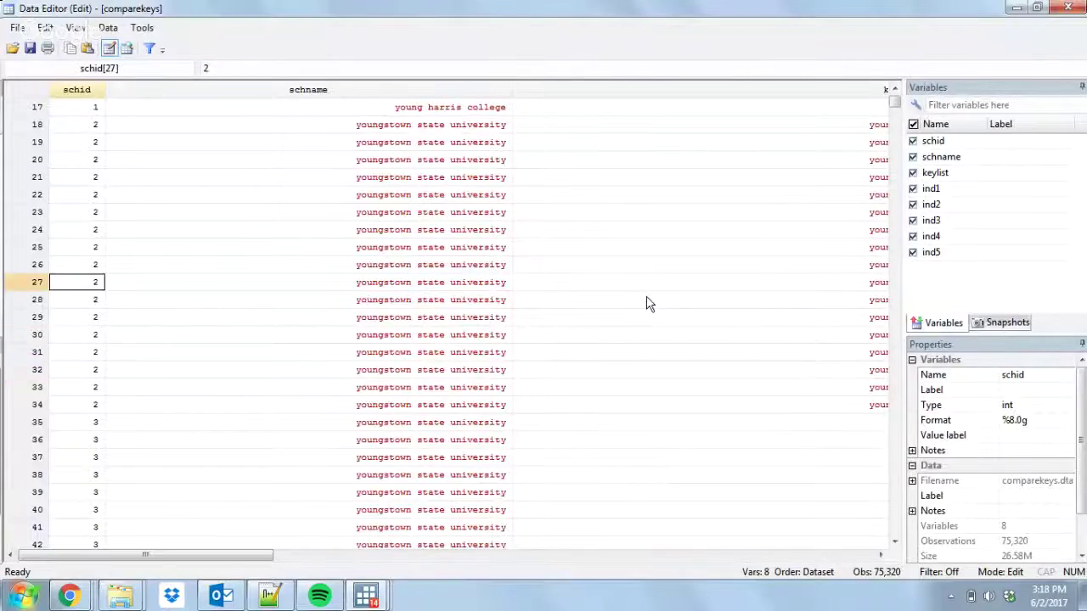
{"action": "key", "text": "Up"}
{"action": "key", "text": "Up"}
{"action": "key", "text": "Up"}
{"action": "key", "text": "Up"}
{"action": "key", "text": "Up"}
{"action": "key", "text": "Up"}
{"action": "key", "text": "Up"}
{"action": "key", "text": "Up"}
{"action": "key", "text": "Up"}
{"action": "key", "text": "Up"}
{"action": "key", "text": "Up"}
{"action": "key", "text": "Up"}
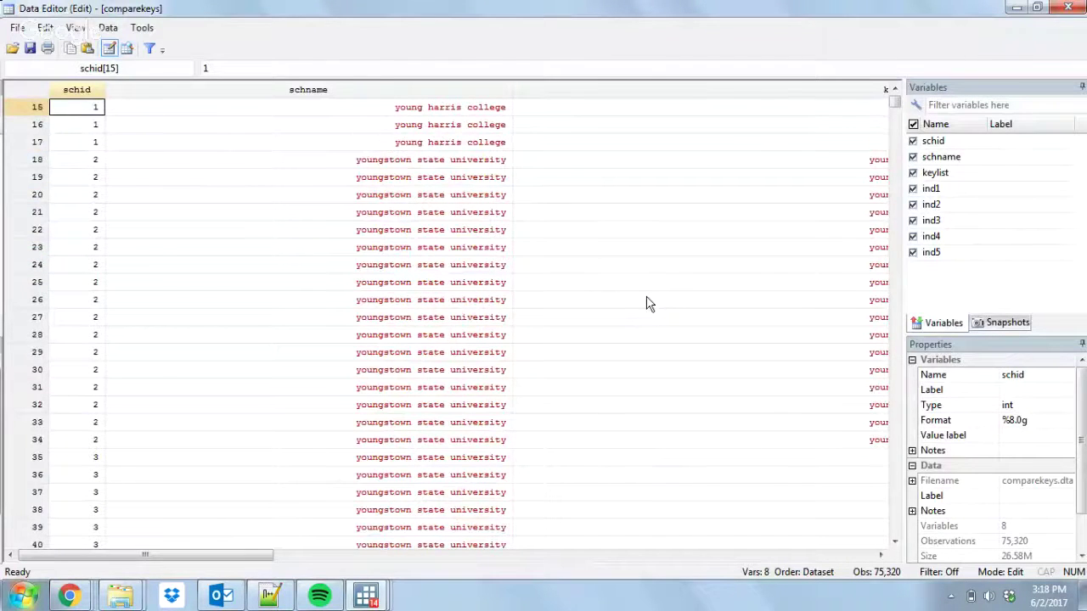
- Examine the keylist column and the ind1 to ind5 columns of comparekeys from row 13
{"action": "key", "text": "Right"}
{"action": "key", "text": "Right"}
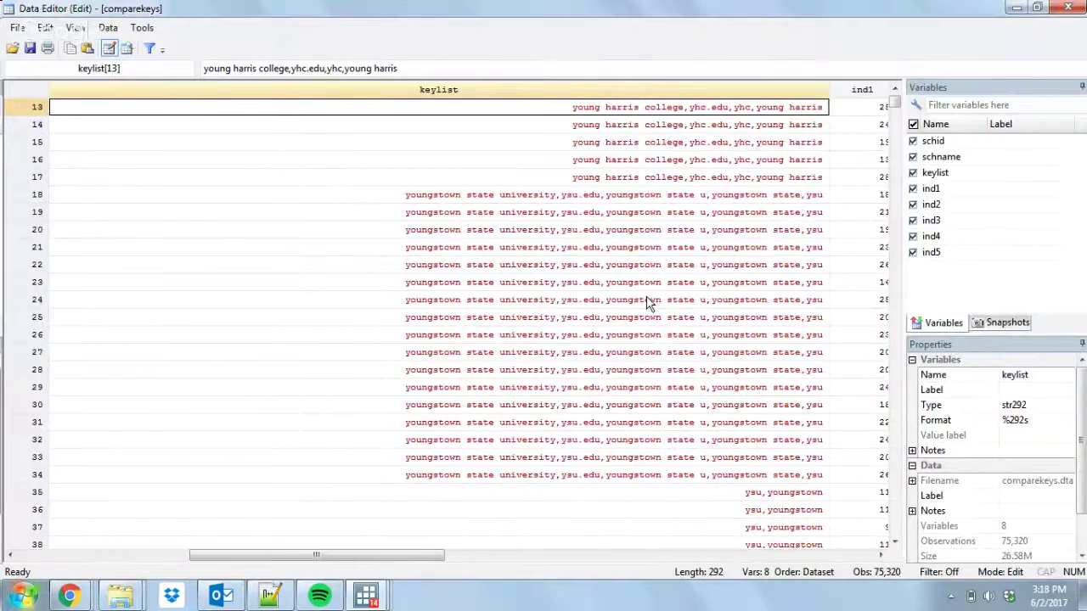
{"action": "key", "text": "Right"}
{"action": "key", "text": "Right"}
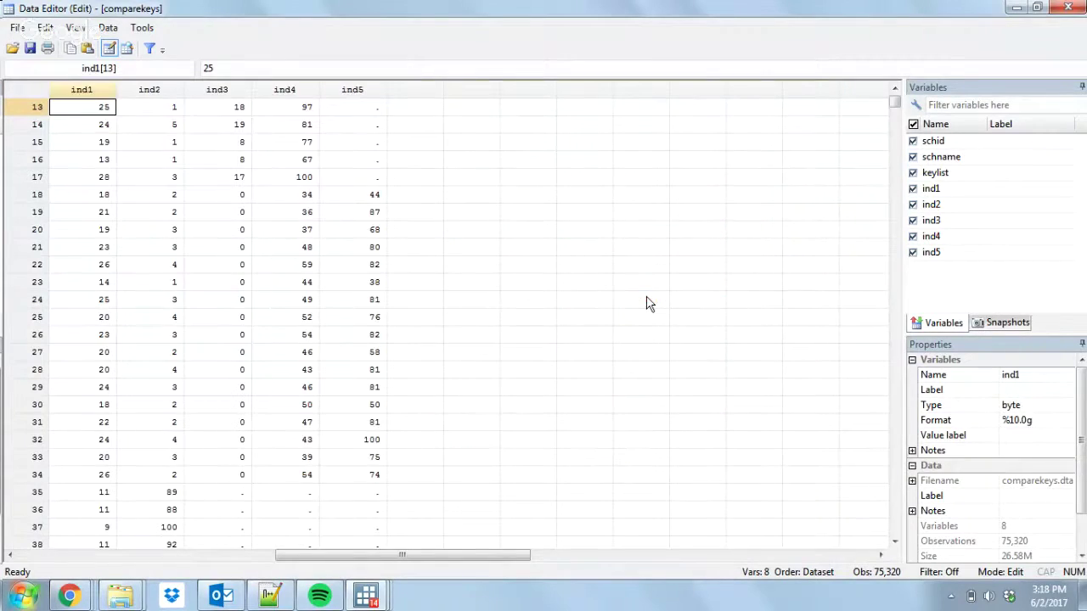
{"action": "key", "text": "Left"}
{"action": "key", "text": "Left"}
{"action": "key", "text": "Left"}
{"action": "key", "text": "Right"}
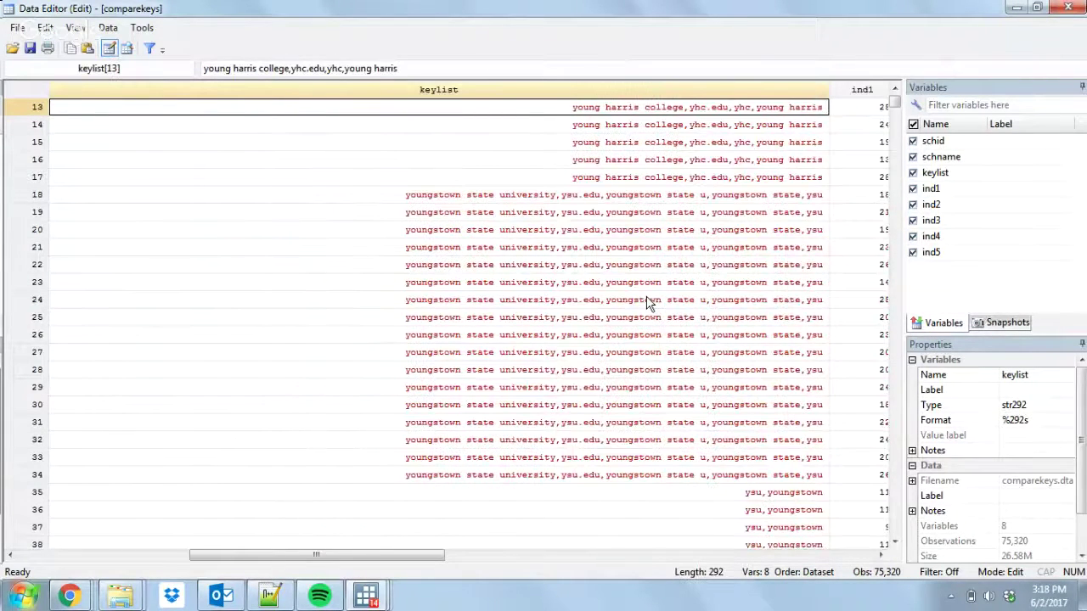
- Examine schid alongside schname in comparekeys from row 13 to about row 69
{"action": "key", "text": "Left"}
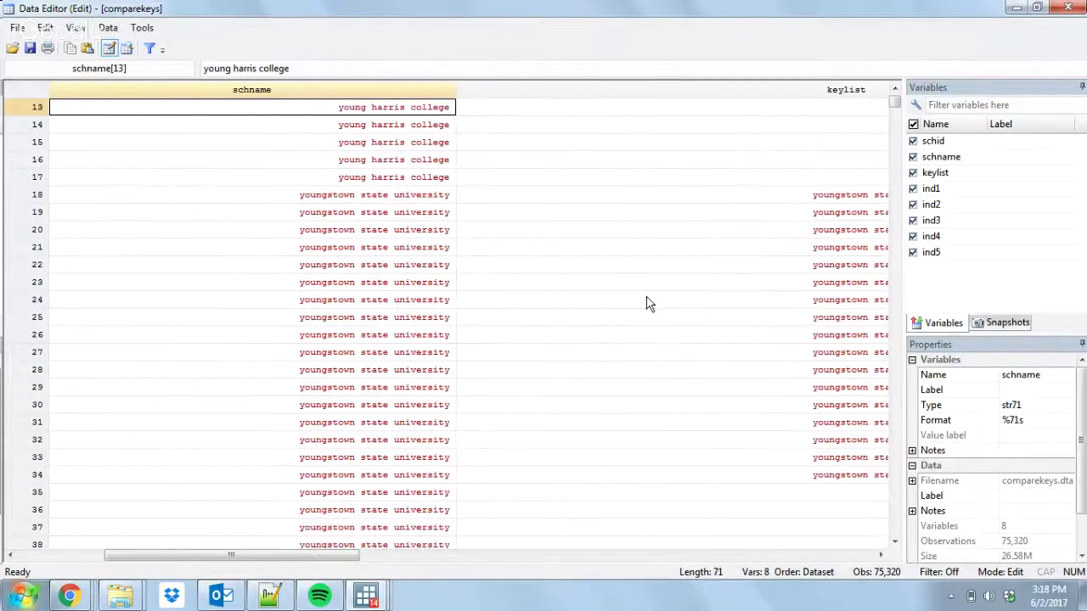
{"action": "key", "text": "Right"}
{"action": "key", "text": "Down"}
{"action": "key", "text": "Down"}
{"action": "key", "text": "Left"}
{"action": "key", "text": "Left"}
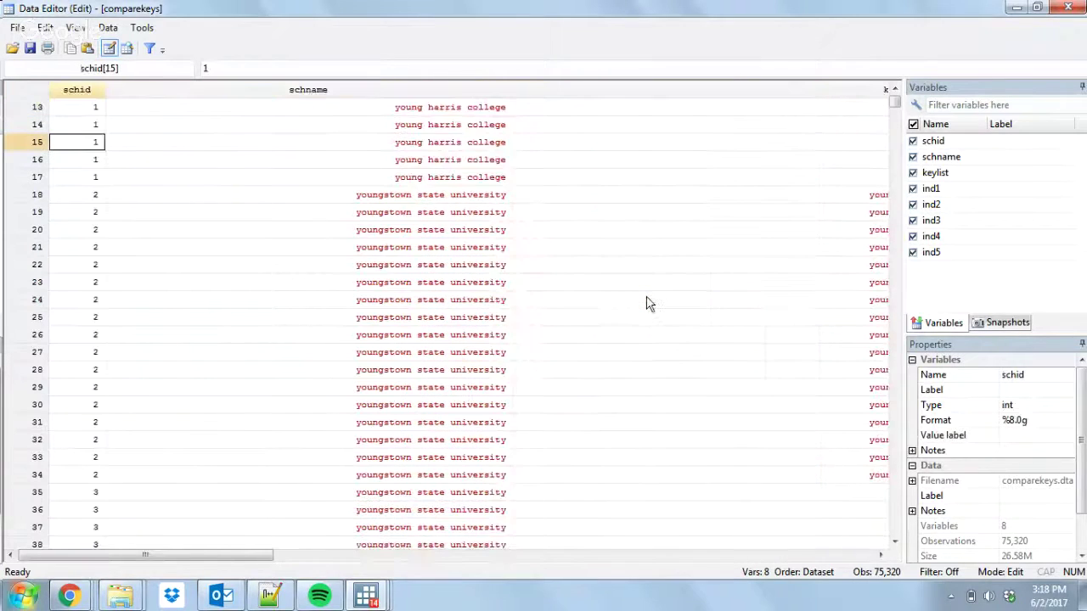
{"action": "key", "text": "Down"}
{"action": "key", "text": "Right"}
{"action": "key", "text": "Down"}
{"action": "key", "text": "Down"}
{"action": "key", "text": "Down"}
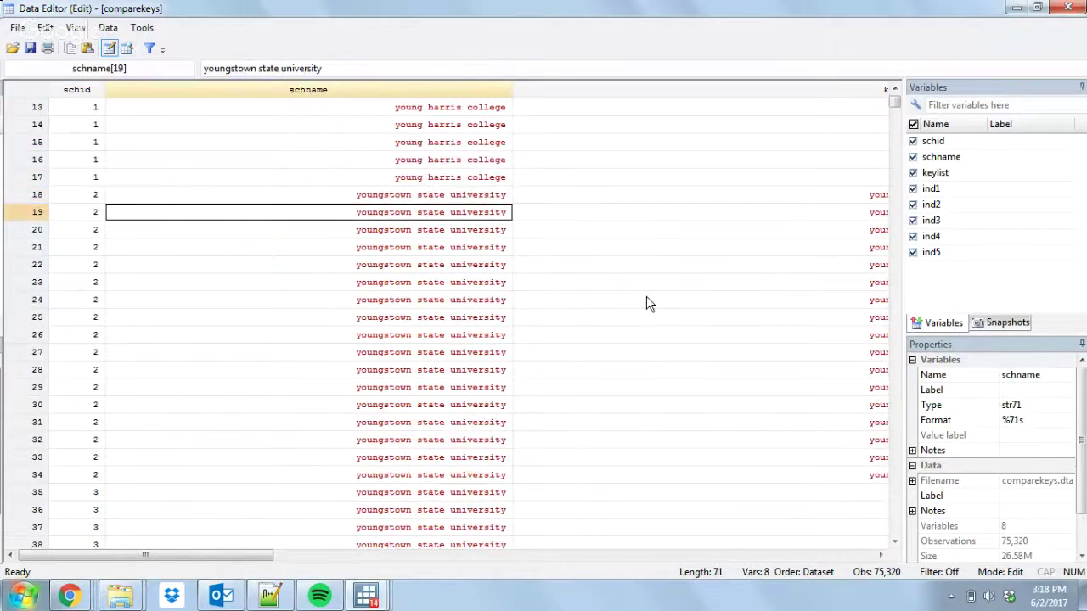
{"action": "key", "text": "Page_Down"}
{"action": "key", "text": "Page_Down"}
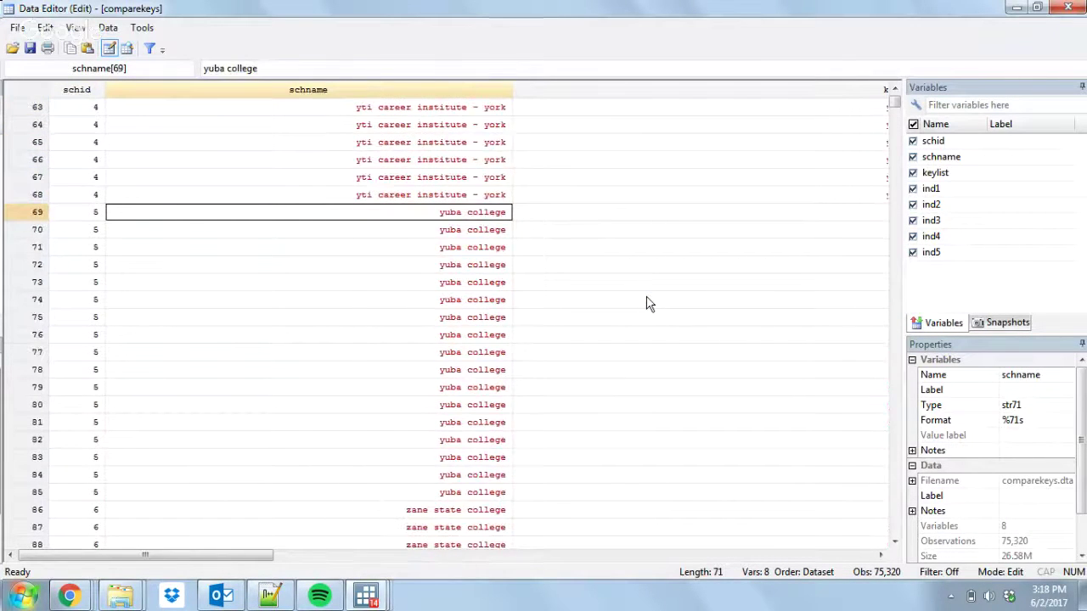
{"action": "key", "text": "Right"}
{"action": "key", "text": "Left"}
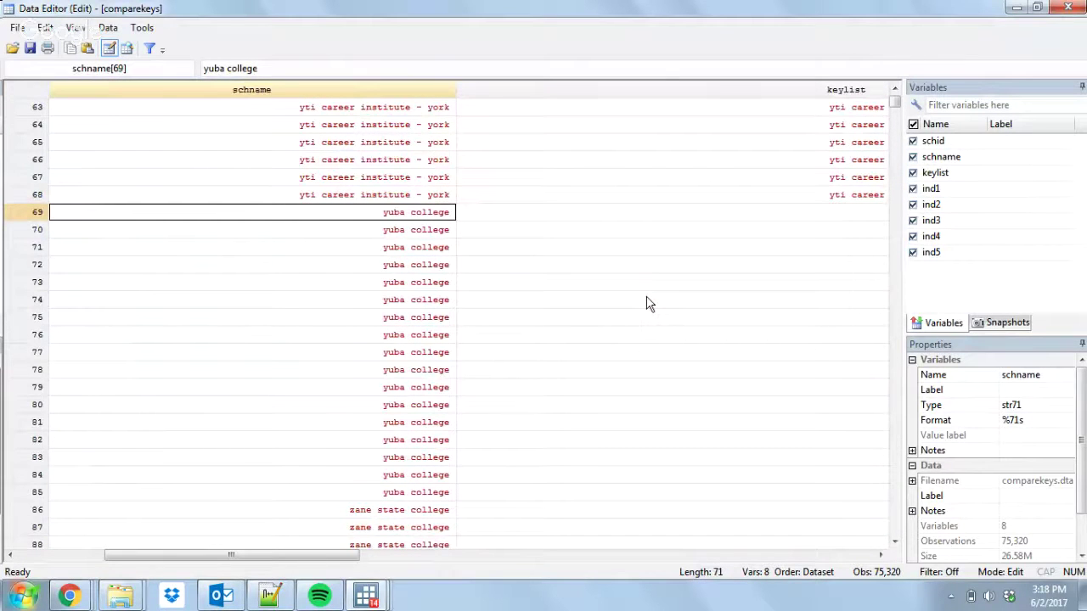
- Return to the first observation and examine schid, schname and keylist down to row 15
{"action": "key", "text": "Page_Up"}
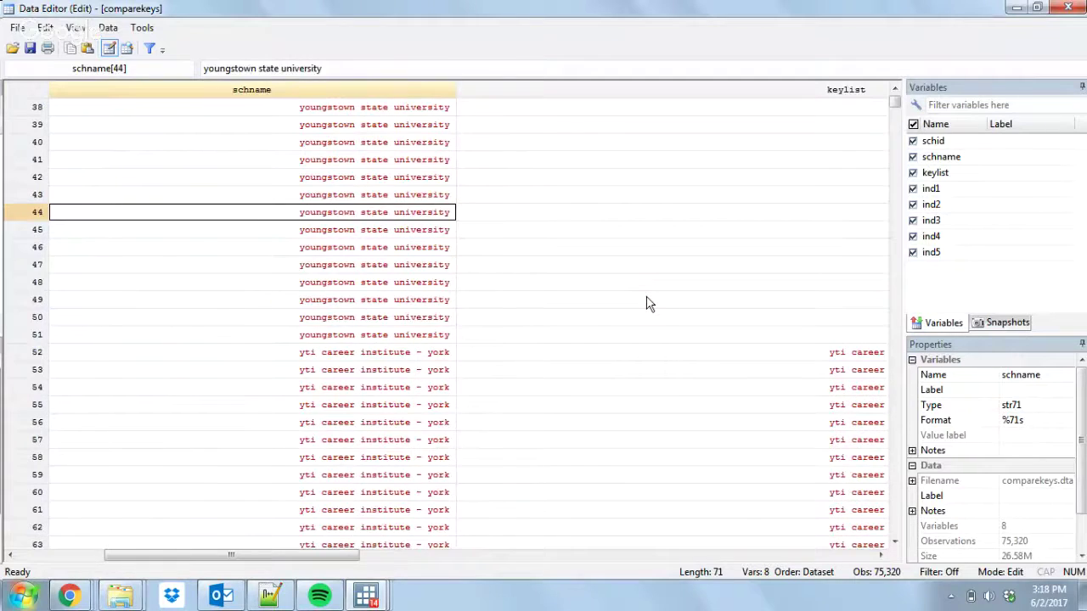
{"action": "key", "text": "ctrl+Home"}
{"action": "key", "text": "Down"}
{"action": "key", "text": "Down"}
{"action": "key", "text": "Down"}
{"action": "key", "text": "Down"}
{"action": "key", "text": "Down"}
{"action": "key", "text": "Down"}
{"action": "key", "text": "Down"}
{"action": "key", "text": "Down"}
{"action": "key", "text": "Down"}
{"action": "key", "text": "Down"}
{"action": "key", "text": "Down"}
{"action": "key", "text": "Down"}
{"action": "key", "text": "Down"}
{"action": "key", "text": "Down"}
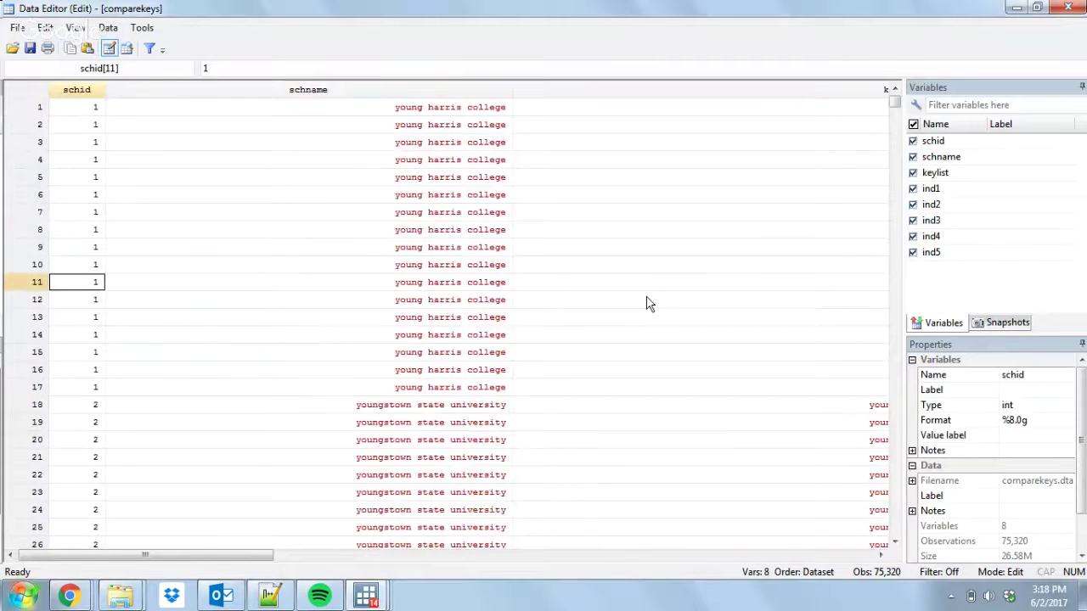
{"action": "key", "text": "Right"}
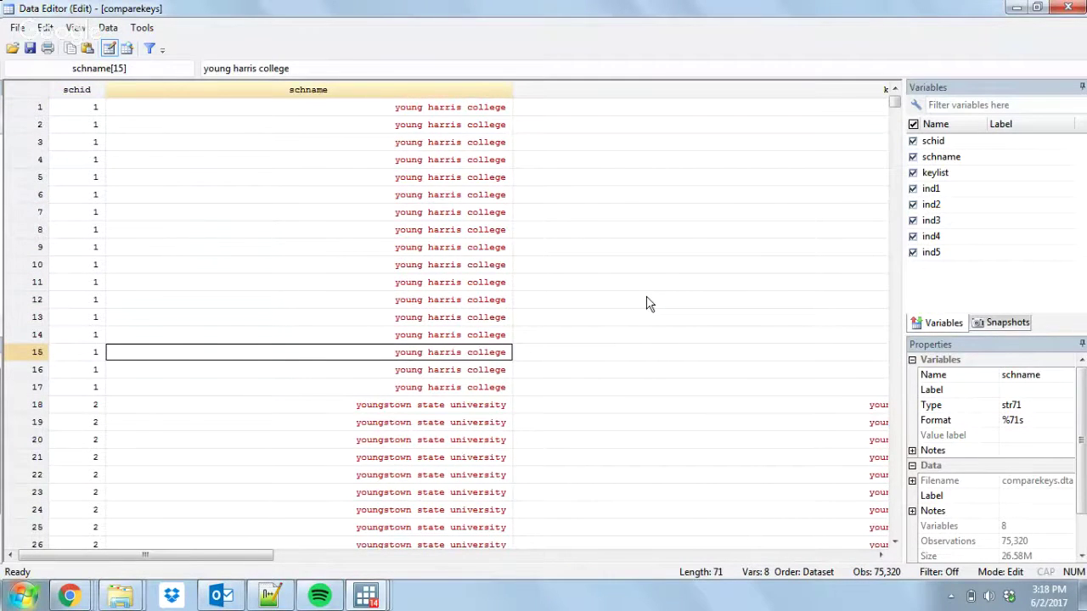
{"action": "key", "text": "Right"}
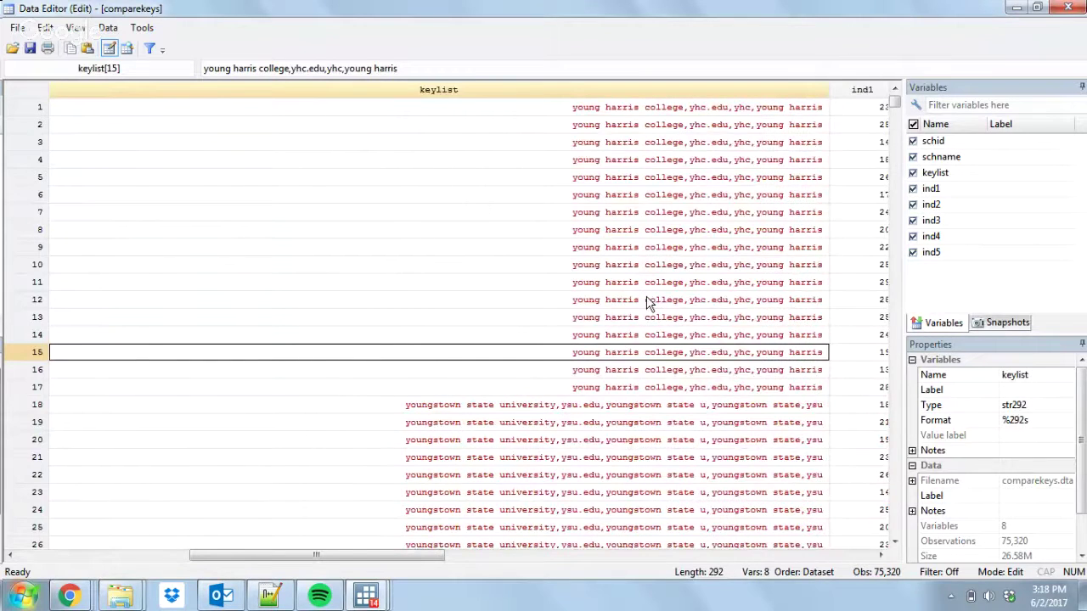
{"action": "key", "text": "Left"}
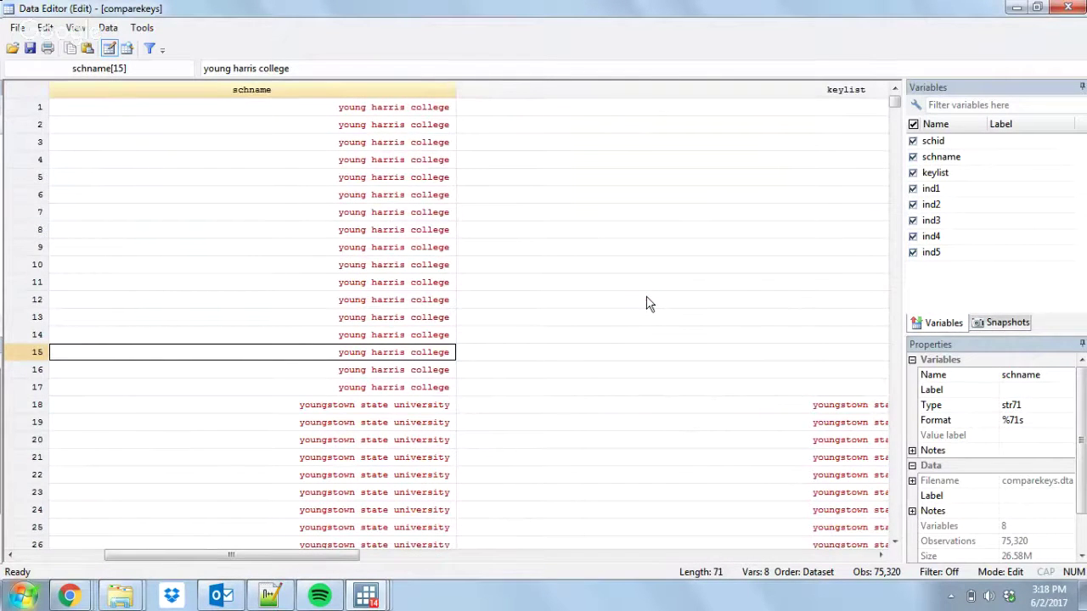
{"action": "mouse_move", "coordinate": [373, 596]}
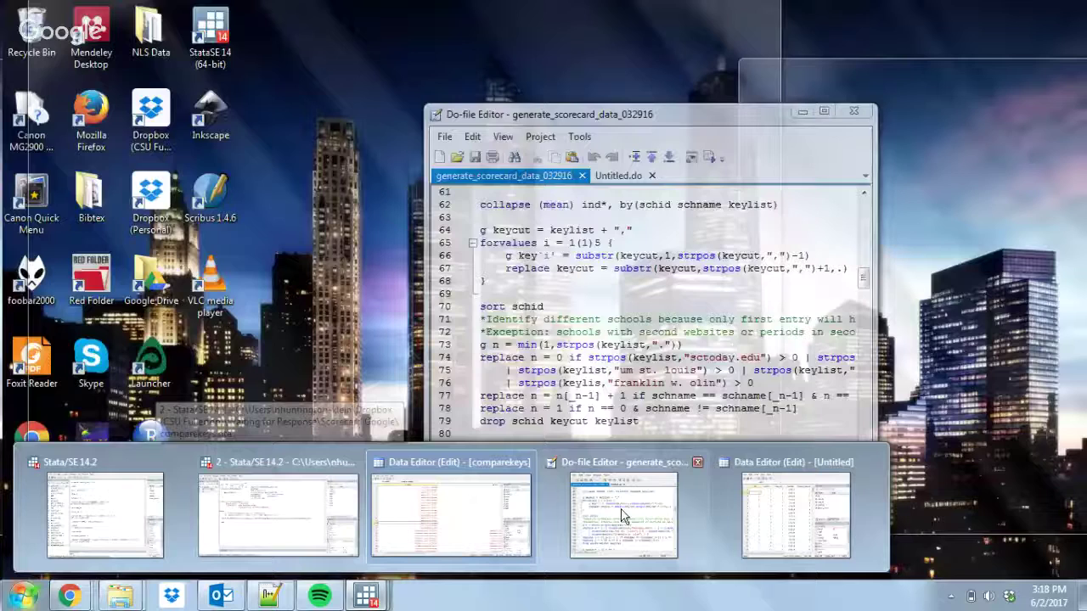
{"action": "left_click", "coordinate": [340, 543]}
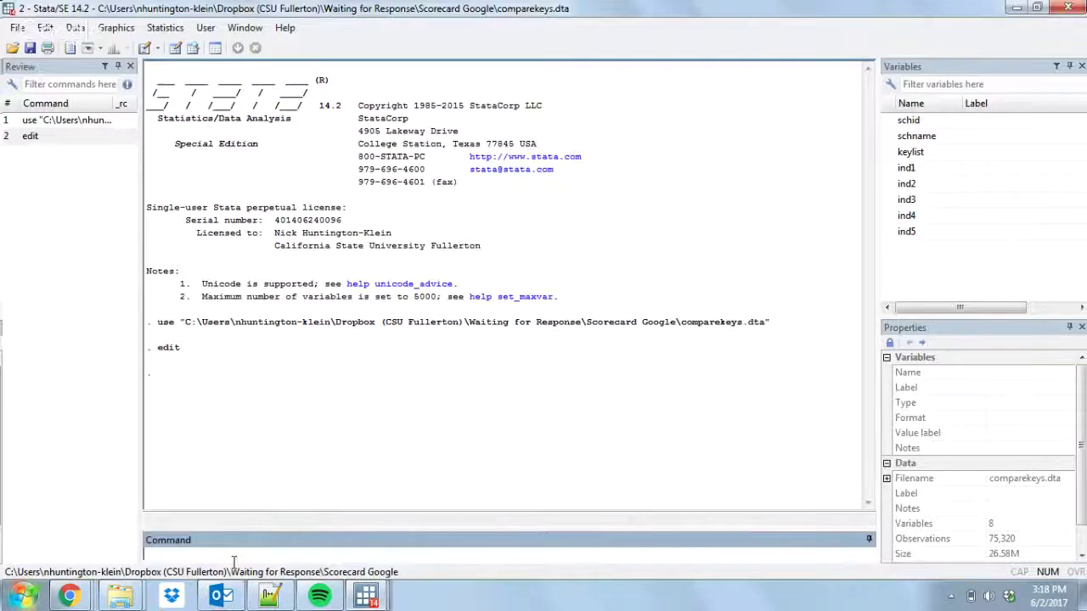
{"action": "type", "text": "code"}
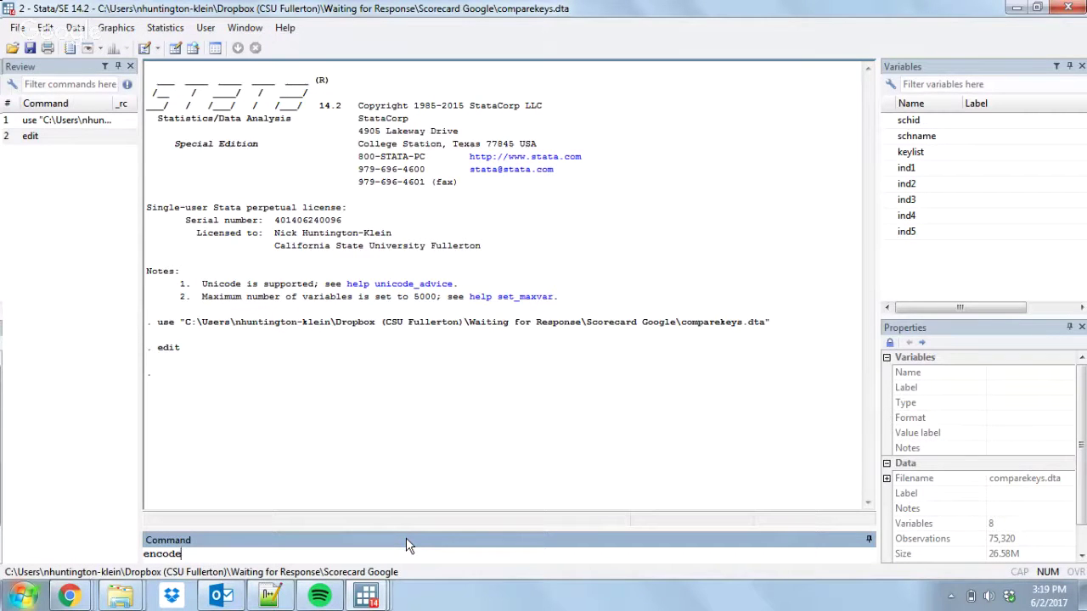
- Switch back to the Data Editor with comparekeys and examine keylist upward from row 15
{"action": "mouse_move", "coordinate": [366, 595]}
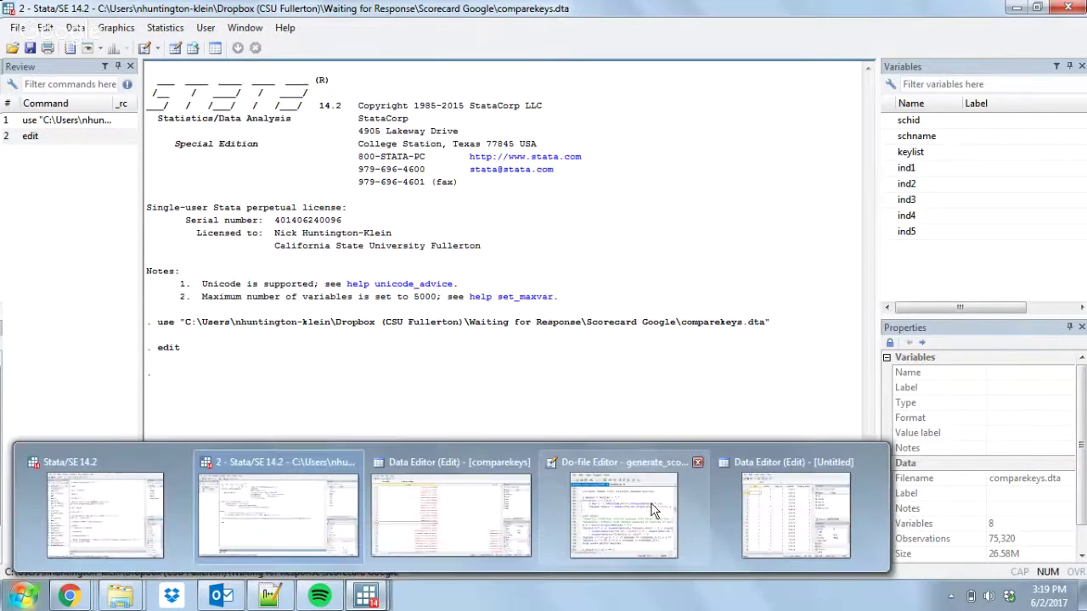
{"action": "left_click", "coordinate": [474, 552]}
{"action": "key", "text": "Right"}
{"action": "key", "text": "Up"}
{"action": "key", "text": "Up"}
{"action": "key", "text": "Up"}
{"action": "key", "text": "Up"}
{"action": "key", "text": "Up"}
{"action": "key", "text": "Up"}
{"action": "key", "text": "Up"}
{"action": "key", "text": "Up"}
{"action": "key", "text": "Up"}
{"action": "key", "text": "Up"}
{"action": "key", "text": "Up"}
{"action": "key", "text": "Up"}
{"action": "key", "text": "Up"}
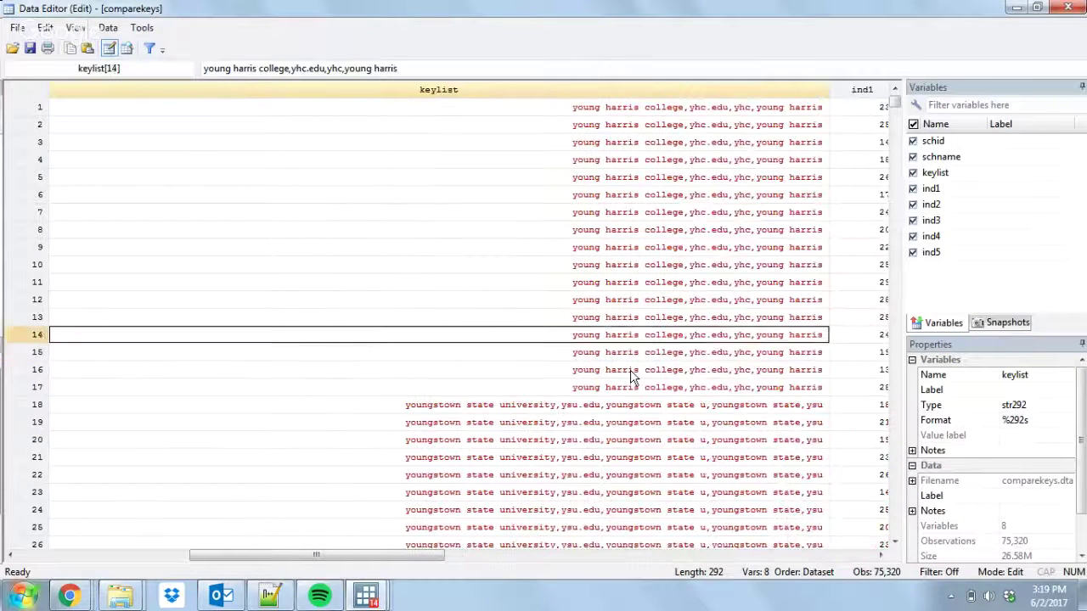
- Examine the schname values downward from the first rows to about row 61
{"action": "key", "text": "Left"}
{"action": "key", "text": "Down"}
{"action": "key", "text": "Down"}
{"action": "key", "text": "Down"}
{"action": "key", "text": "Down"}
{"action": "key", "text": "Down"}
{"action": "key", "text": "Down"}
{"action": "key", "text": "Down"}
{"action": "key", "text": "Down"}
{"action": "key", "text": "Down"}
{"action": "key", "text": "Down"}
{"action": "key", "text": "Down"}
{"action": "key", "text": "Down"}
{"action": "key", "text": "Down"}
{"action": "key", "text": "Down"}
{"action": "key", "text": "Down"}
{"action": "key", "text": "Down"}
{"action": "key", "text": "Down"}
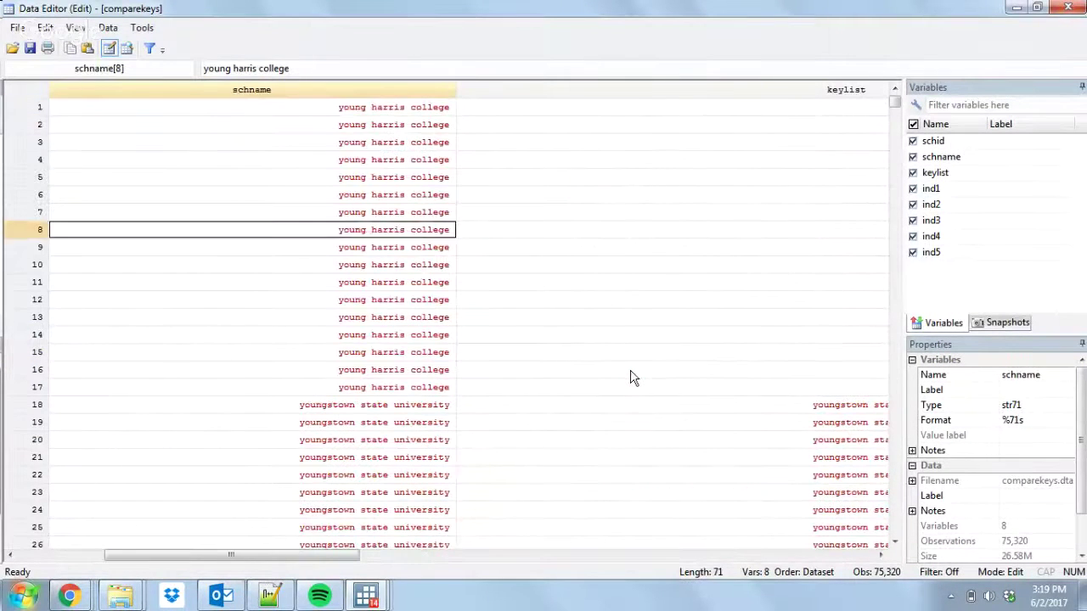
{"action": "key", "text": "Up"}
{"action": "key", "text": "Down"}
{"action": "key", "text": "Down"}
{"action": "key", "text": "Down"}
{"action": "key", "text": "Down"}
{"action": "key", "text": "Down"}
{"action": "key", "text": "Down"}
{"action": "key", "text": "Down"}
{"action": "key", "text": "Down"}
{"action": "key", "text": "Down"}
{"action": "key", "text": "Down"}
{"action": "key", "text": "Down"}
{"action": "key", "text": "Down"}
{"action": "key", "text": "Down"}
{"action": "key", "text": "Down"}
{"action": "key", "text": "Down"}
{"action": "key", "text": "Down"}
{"action": "key", "text": "Down"}
{"action": "key", "text": "Down"}
{"action": "key", "text": "Down"}
{"action": "key", "text": "Down"}
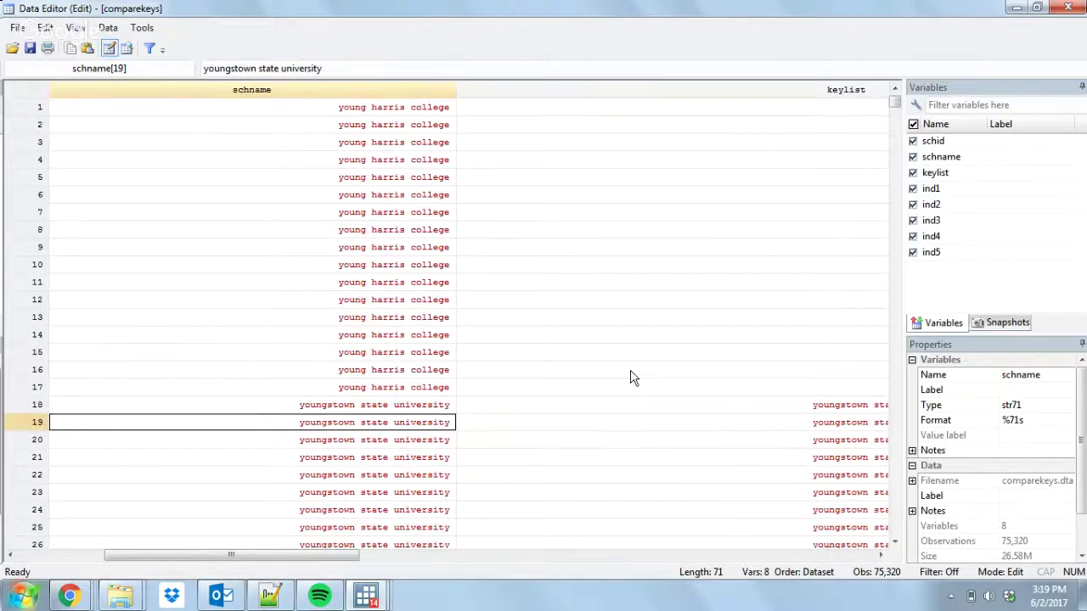
{"action": "key", "text": "Down"}
{"action": "key", "text": "Down"}
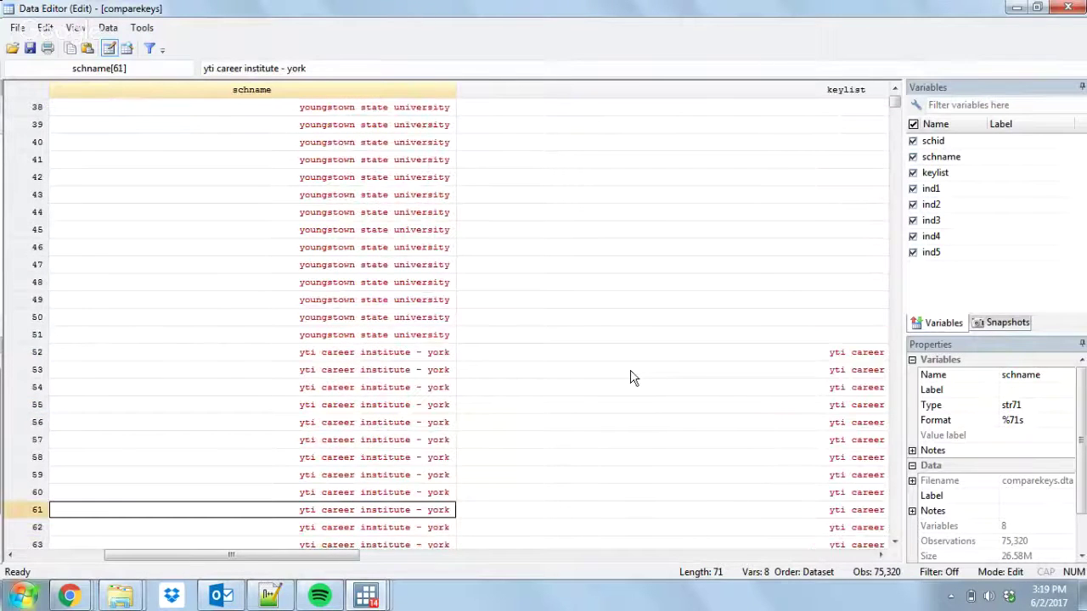
- Compare schname between rows 50 and 52, where one school's block ends and the next begins
{"action": "key", "text": "Up"}
{"action": "key", "text": "Up"}
{"action": "key", "text": "Up"}
{"action": "key", "text": "Up"}
{"action": "key", "text": "Up"}
{"action": "key", "text": "Up"}
{"action": "key", "text": "Up"}
{"action": "key", "text": "Up"}
{"action": "key", "text": "Up"}
{"action": "key", "text": "Up"}
{"action": "key", "text": "Up"}
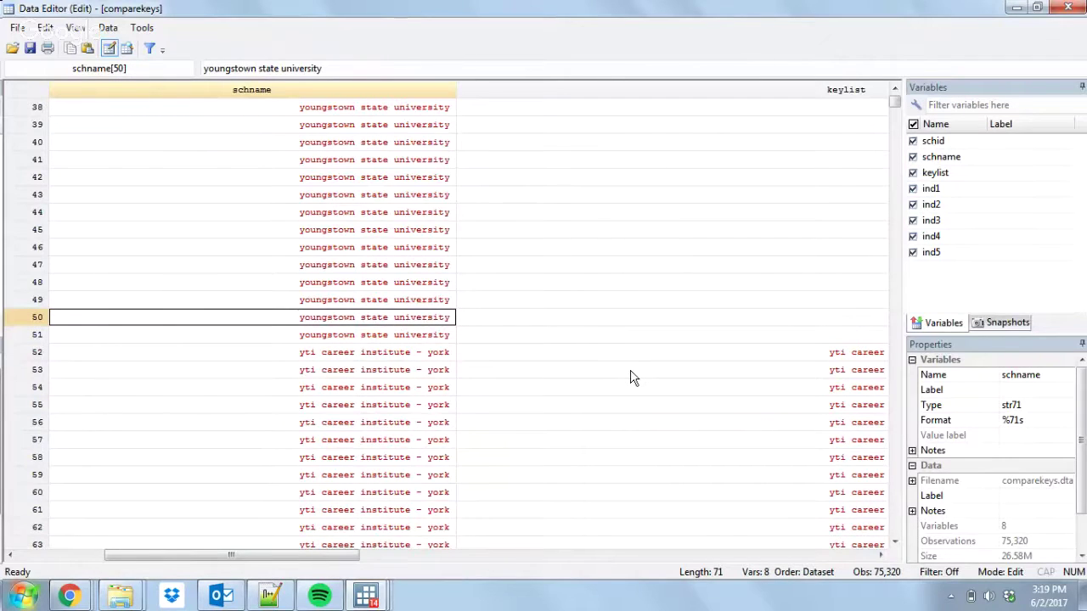
{"action": "key", "text": "Down"}
{"action": "key", "text": "Down"}
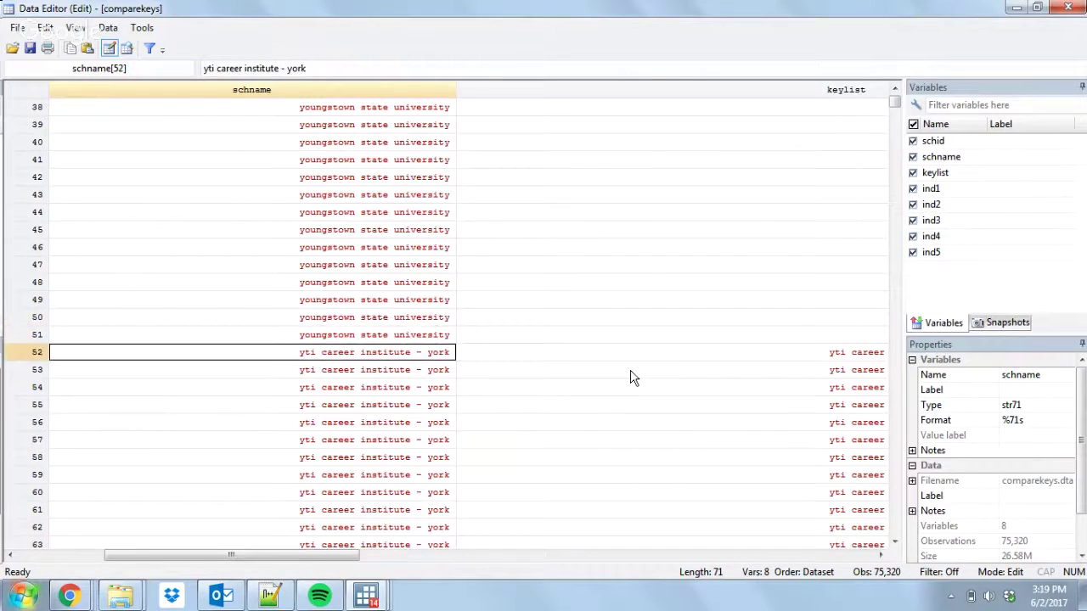
{"action": "key", "text": "Up"}
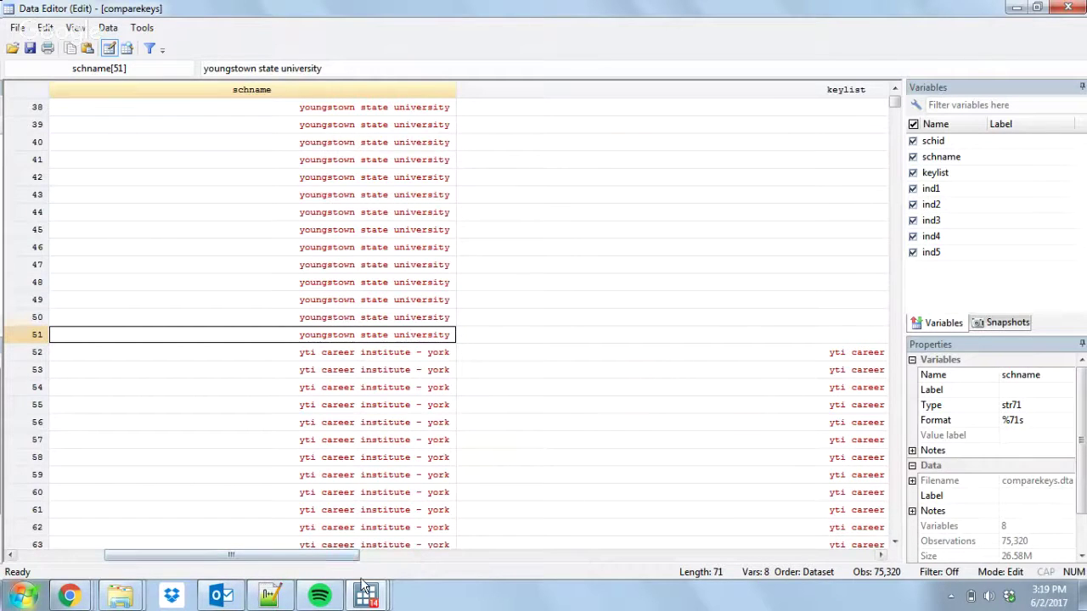
- In the Stata window holding comparekeys, clear the unfinished command and run g college_id = 1
{"action": "mouse_move", "coordinate": [365, 595]}
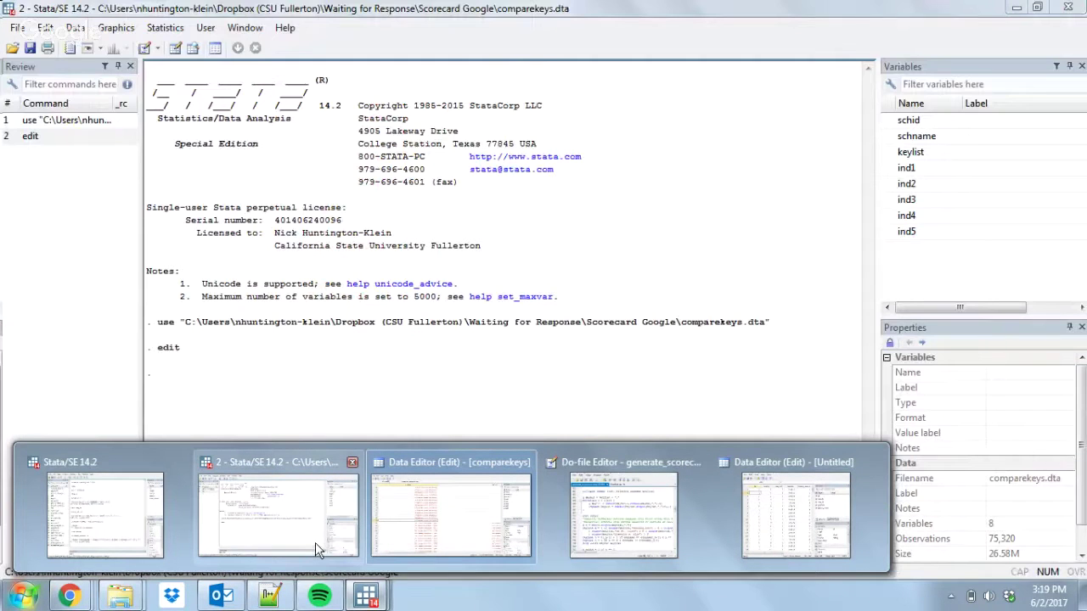
{"action": "left_click", "coordinate": [315, 543]}
{"action": "key", "text": "Escape"}
{"action": "type", "text": "g college_id = 1"}
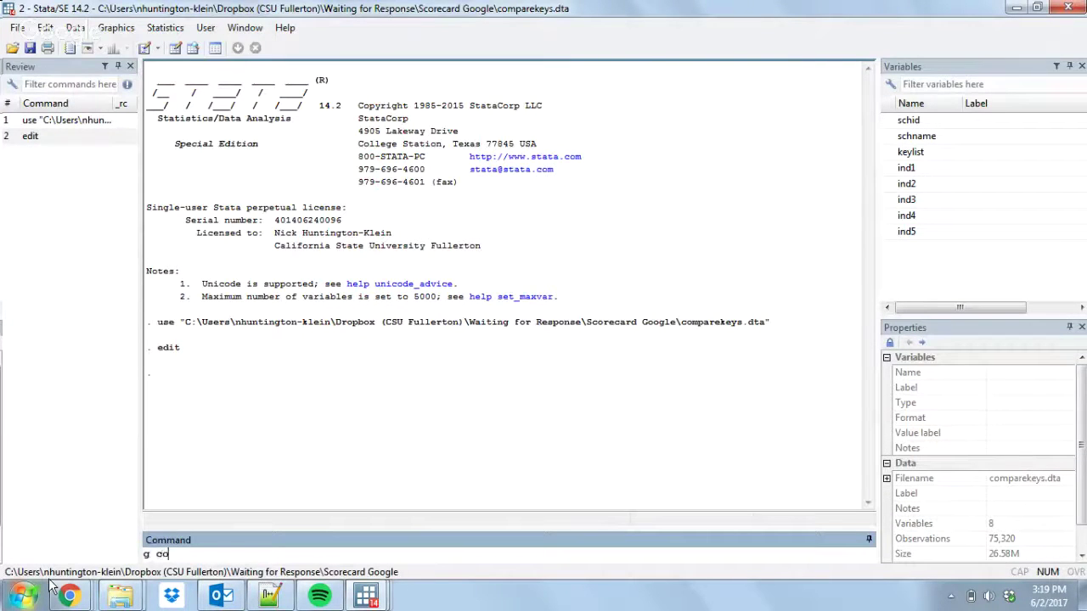
{"action": "key", "text": "Return"}
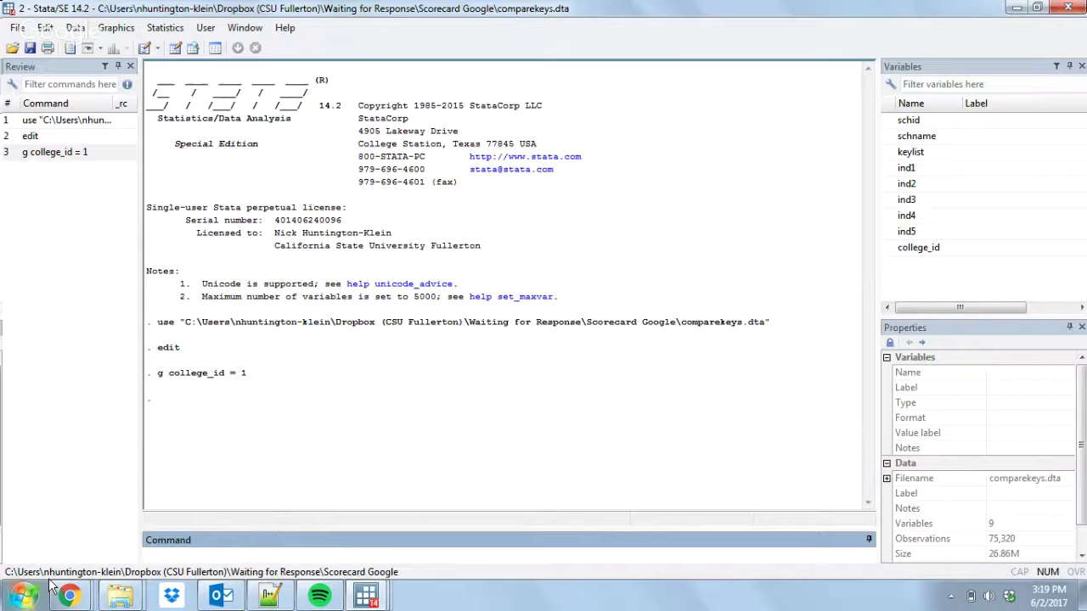
- Run replace college_id = college_id[_n-1] + (schname != schname[_n-1]) if _n > 1
{"action": "type", "text": "replace college_id "}
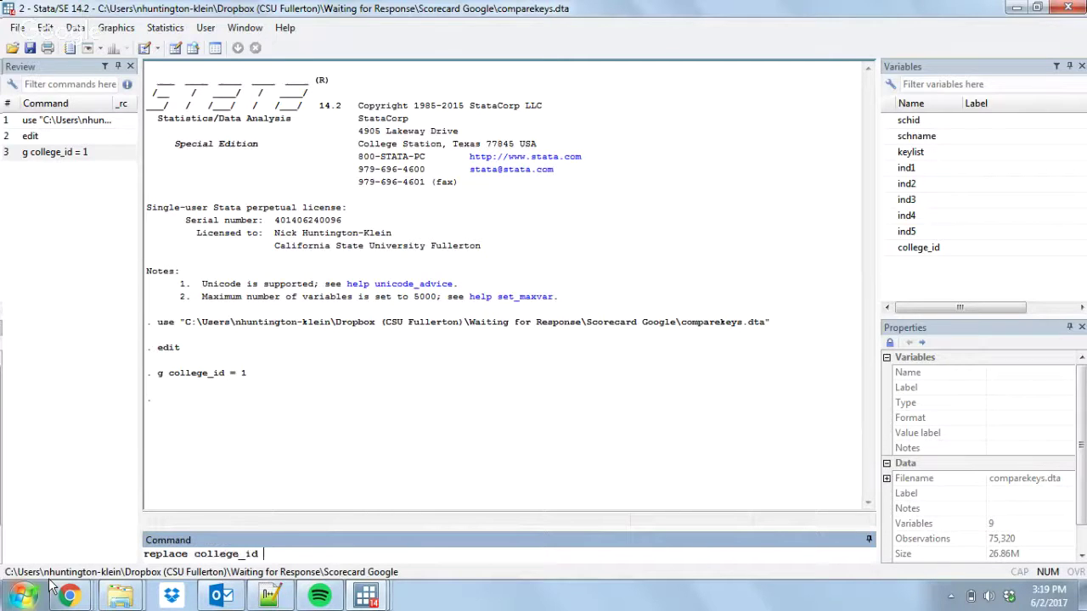
{"action": "type", "text": "= college_id[_n-1] + (schname "}
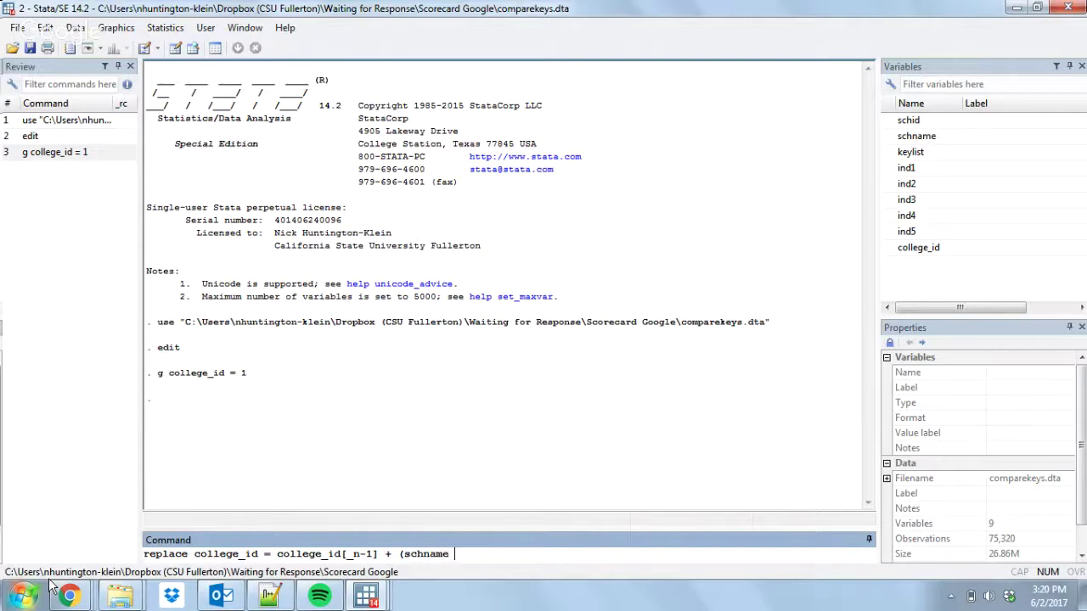
{"action": "type", "text": "!= schname[_n-1]) if _n > 1"}
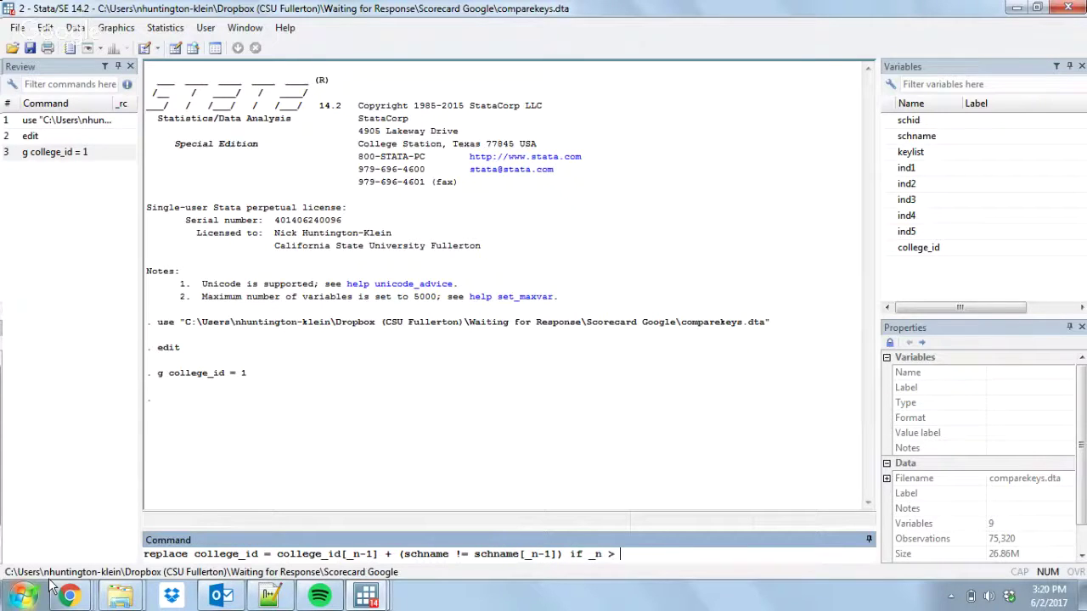
{"action": "key", "text": "Return"}
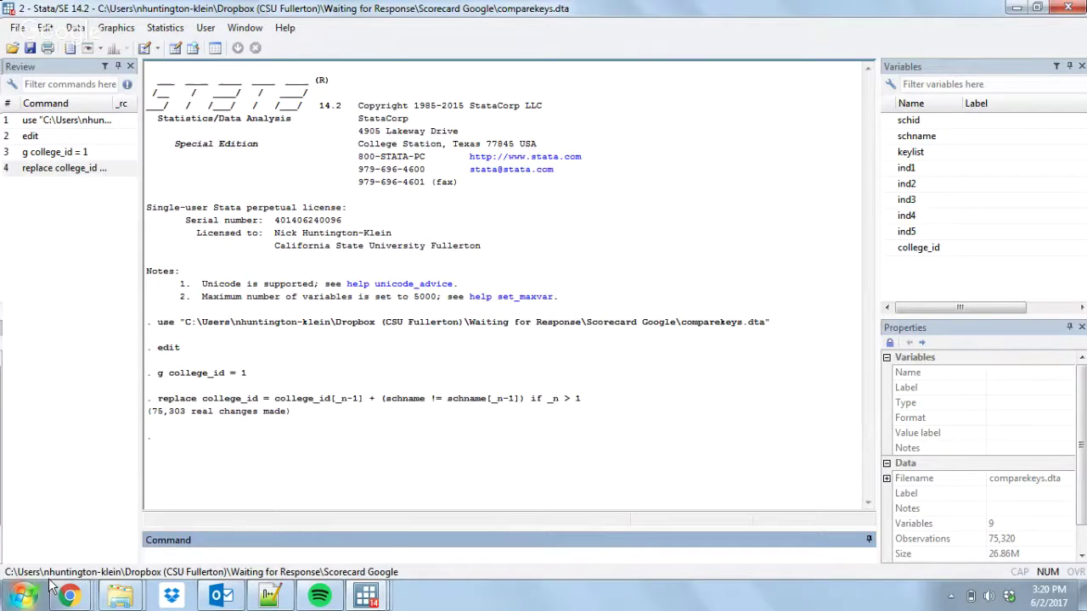
- Open the comparekeys dataset for editing and inspect college_id beside the ind variables, going upward from row 51 to about row 29
{"action": "type", "text": "edit"}
{"action": "key", "text": "Return"}
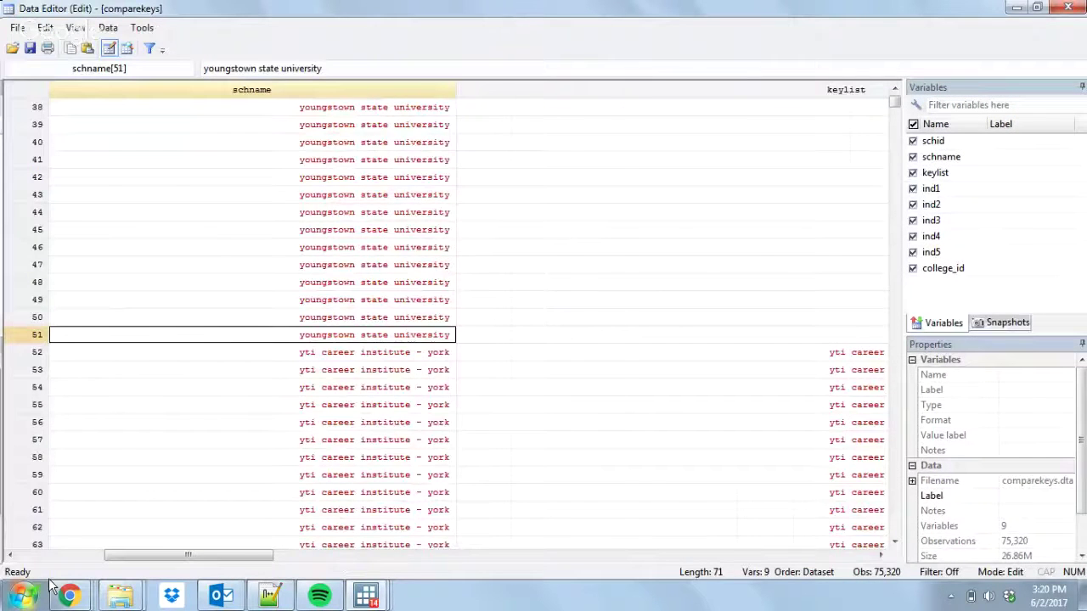
{"action": "key", "text": "Right"}
{"action": "key", "text": "Right"}
{"action": "key", "text": "Right"}
{"action": "key", "text": "Right"}
{"action": "key", "text": "Right"}
{"action": "key", "text": "Up"}
{"action": "key", "text": "Up"}
{"action": "key", "text": "Up"}
{"action": "key", "text": "Up"}
{"action": "key", "text": "Up"}
{"action": "key", "text": "Up"}
{"action": "key", "text": "Up"}
{"action": "key", "text": "Up"}
{"action": "key", "text": "Up"}
{"action": "key", "text": "Up"}
{"action": "key", "text": "Up"}
{"action": "key", "text": "Up"}
{"action": "key", "text": "Up"}
{"action": "key", "text": "Up"}
{"action": "key", "text": "Up"}
{"action": "key", "text": "Up"}
{"action": "key", "text": "Up"}
{"action": "key", "text": "Up"}
{"action": "key", "text": "Up"}
{"action": "key", "text": "Up"}
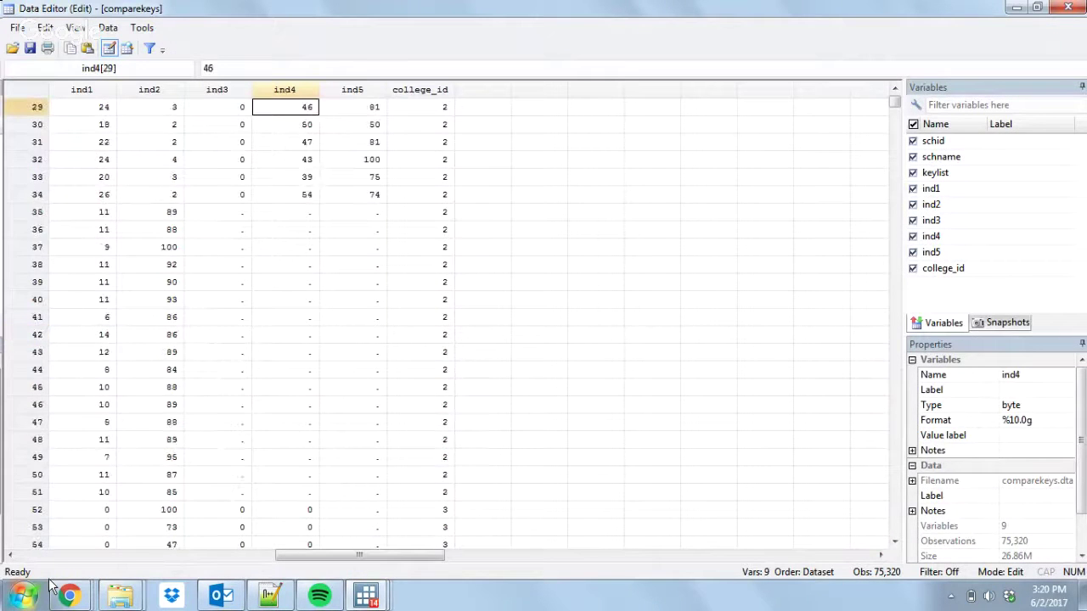
- Examine college_id downward from about row 29 to where the school changes between rows 51 and 52
{"action": "key", "text": "Down"}
{"action": "key", "text": "Down"}
{"action": "key", "text": "Down"}
{"action": "key", "text": "Down"}
{"action": "key", "text": "Down"}
{"action": "key", "text": "Down"}
{"action": "key", "text": "Down"}
{"action": "key", "text": "Down"}
{"action": "key", "text": "Down"}
{"action": "key", "text": "Down"}
{"action": "key", "text": "Down"}
{"action": "key", "text": "Down"}
{"action": "key", "text": "Down"}
{"action": "key", "text": "Down"}
{"action": "key", "text": "Down"}
{"action": "key", "text": "Down"}
{"action": "key", "text": "Down"}
{"action": "key", "text": "Down"}
{"action": "key", "text": "Down"}
{"action": "key", "text": "Down"}
- Switch to the Google Hangouts window in Chrome
{"action": "mouse_move", "coordinate": [66, 593]}
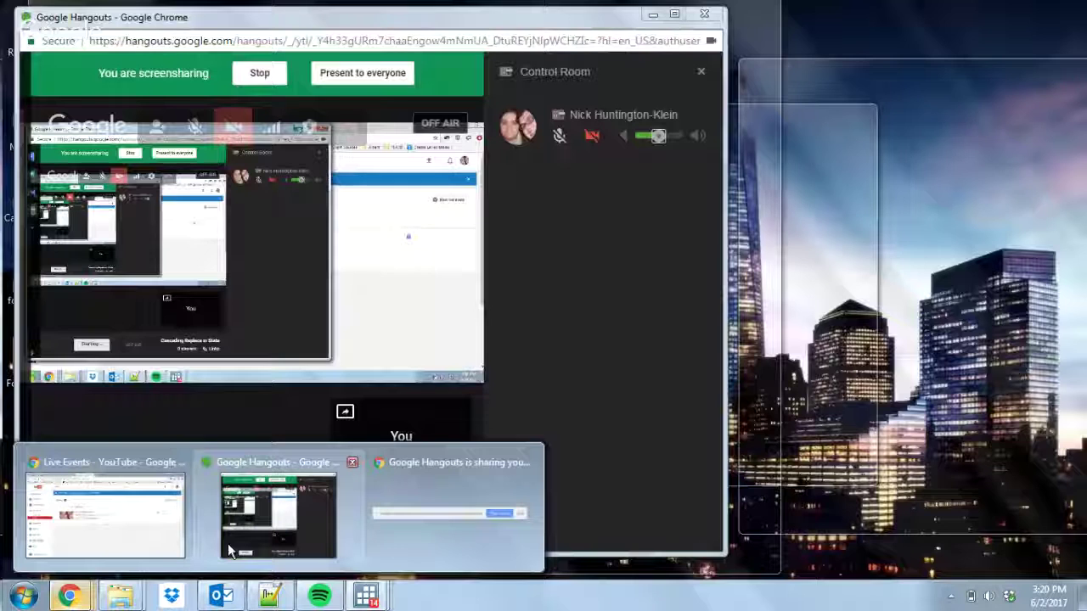
{"action": "left_click", "coordinate": [228, 544]}
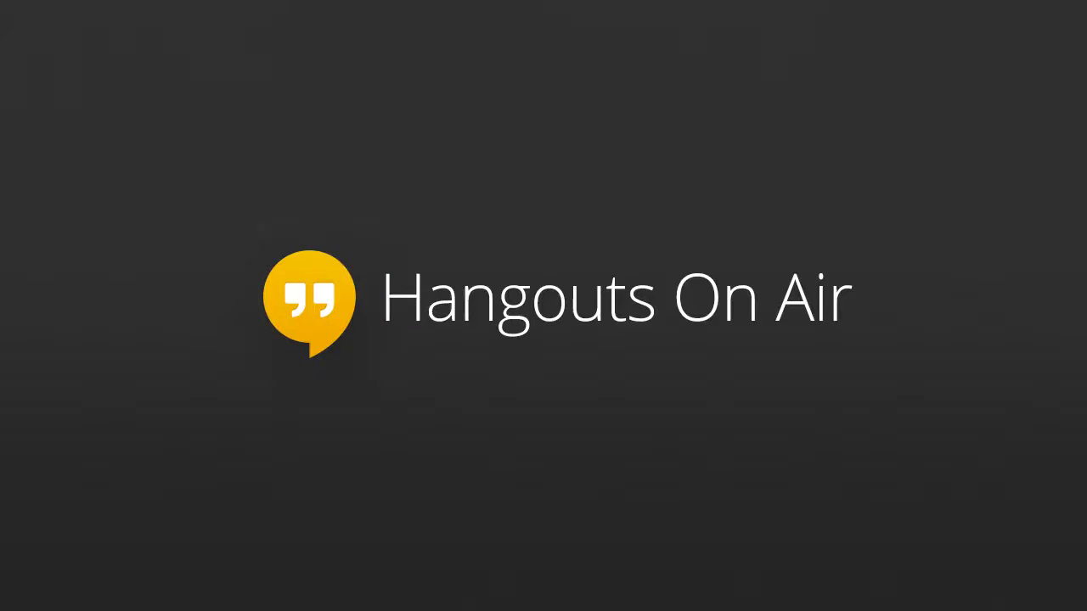